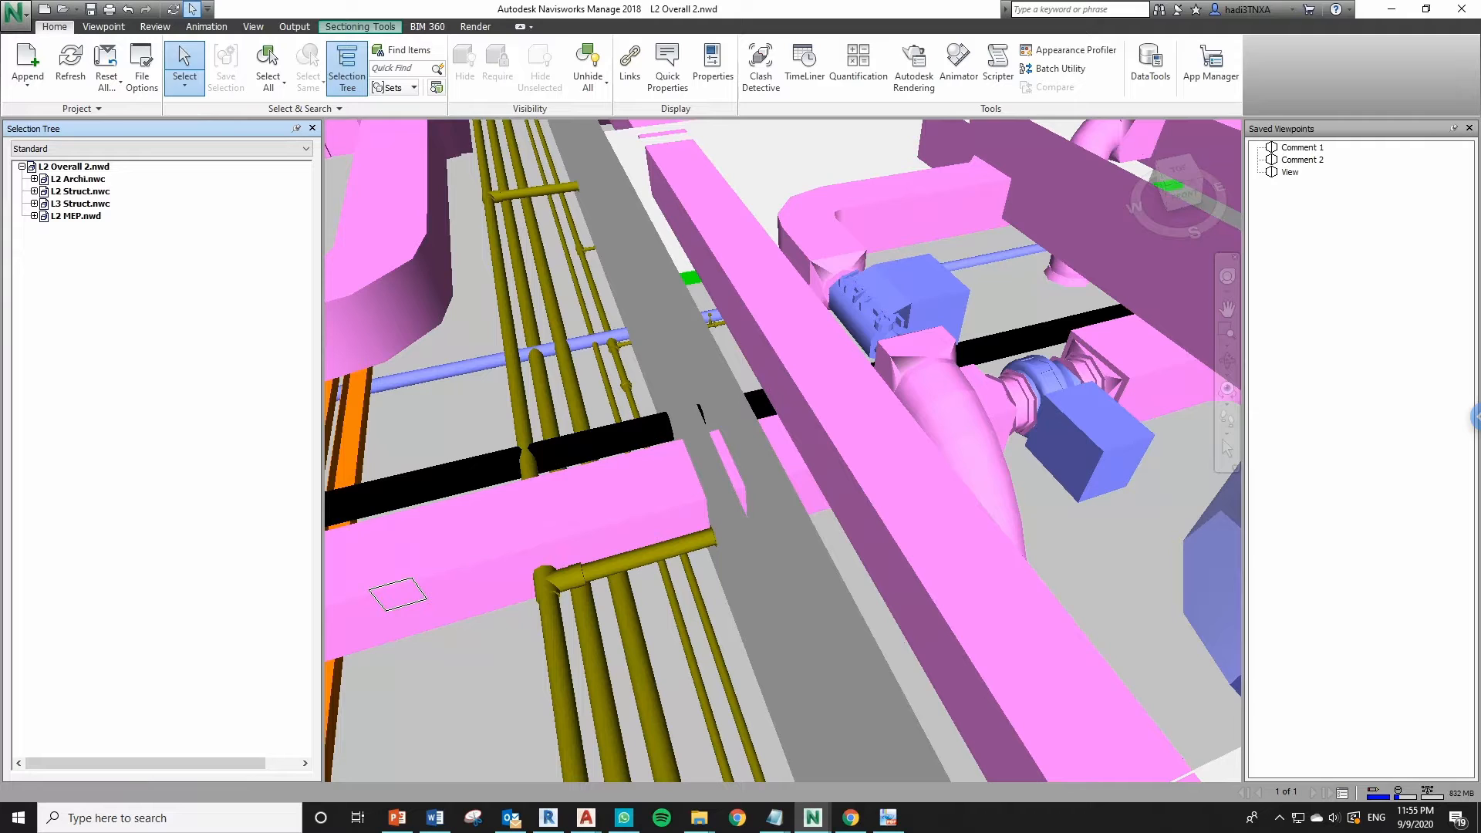
Review the saved comment viewpoints and rename the one called View as "Comment 3".
left_click(1318, 146)
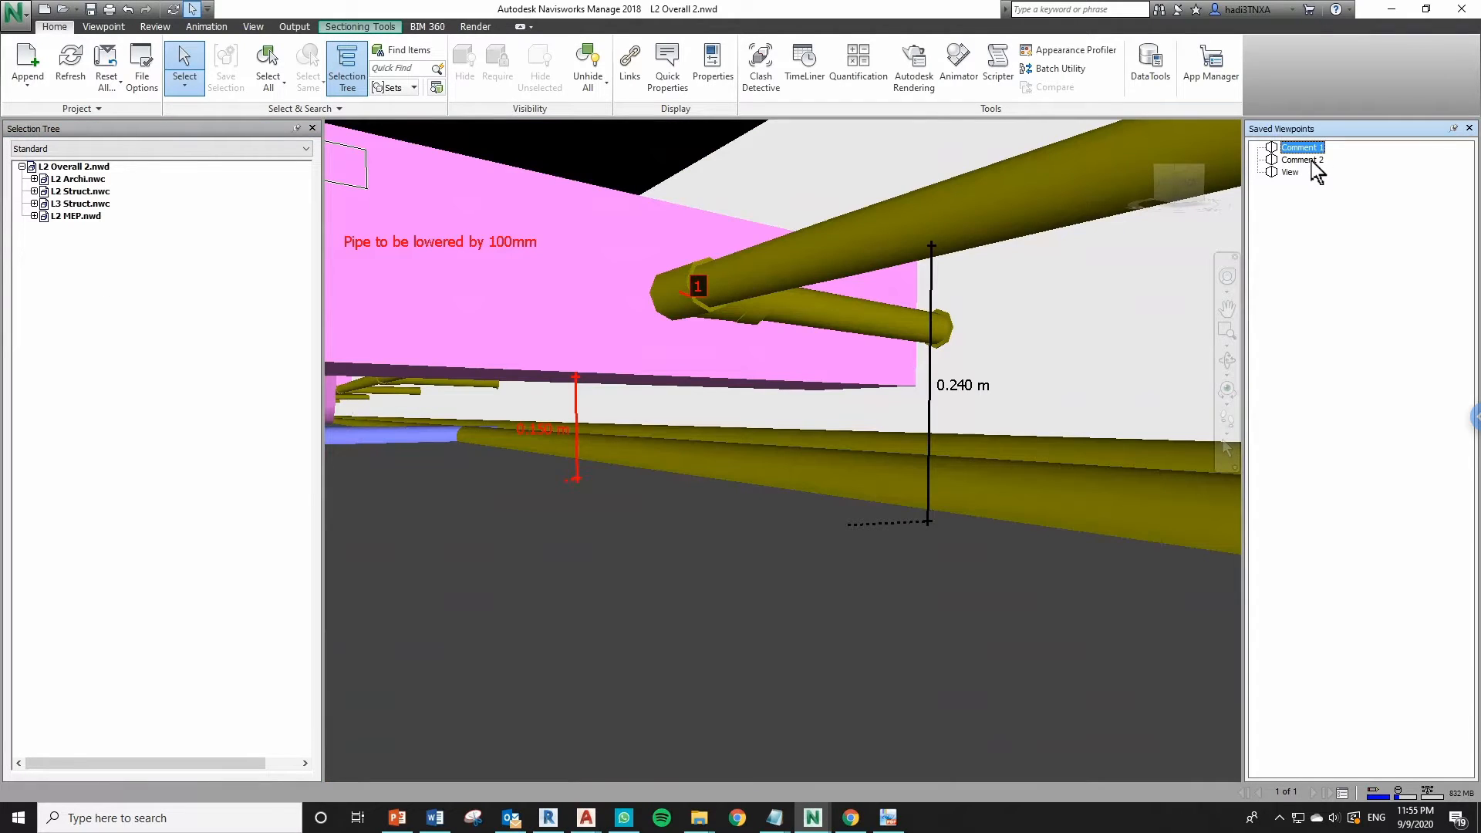
left_click(1311, 160)
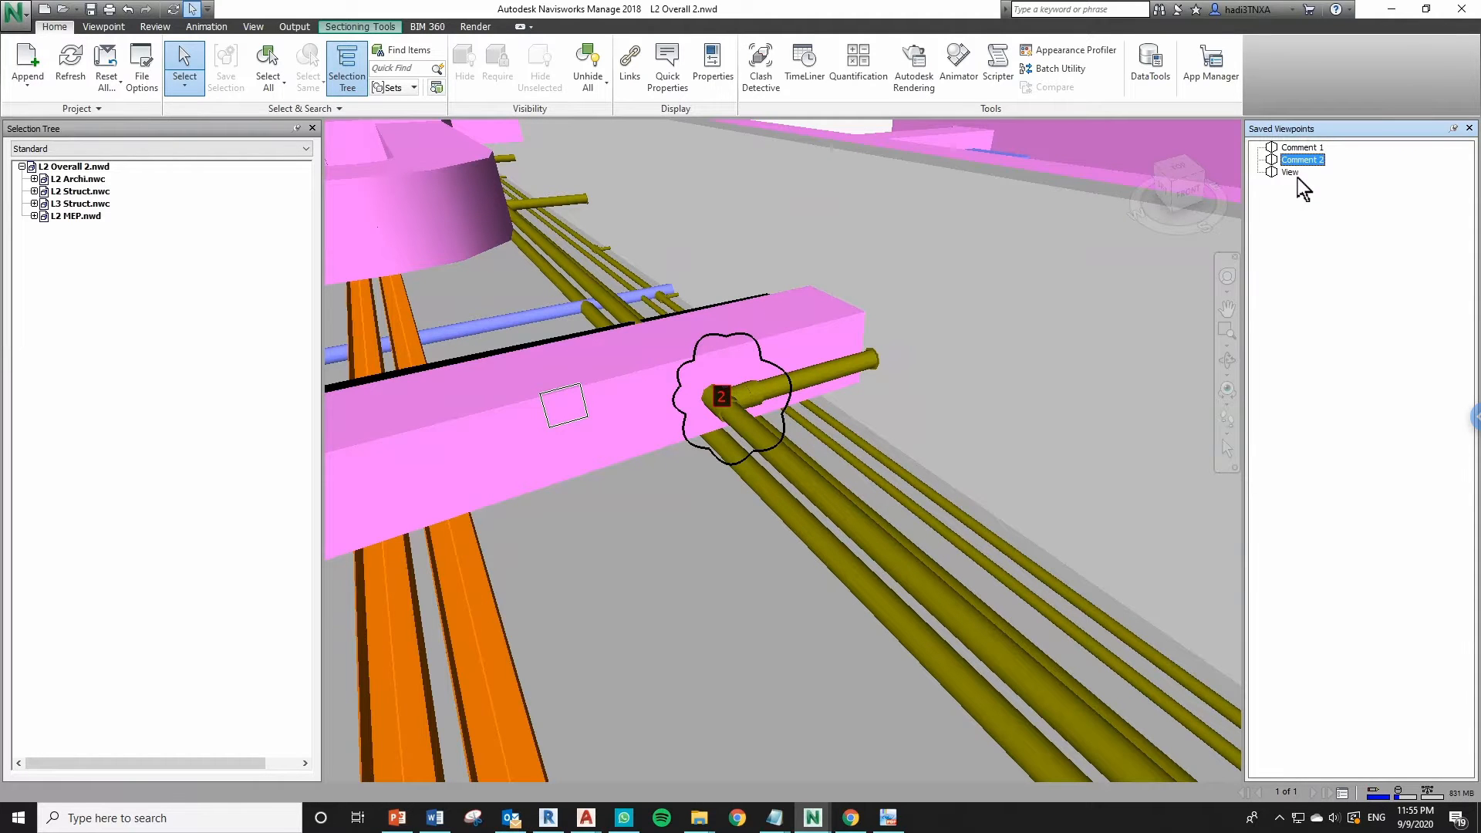
left_click(1293, 177)
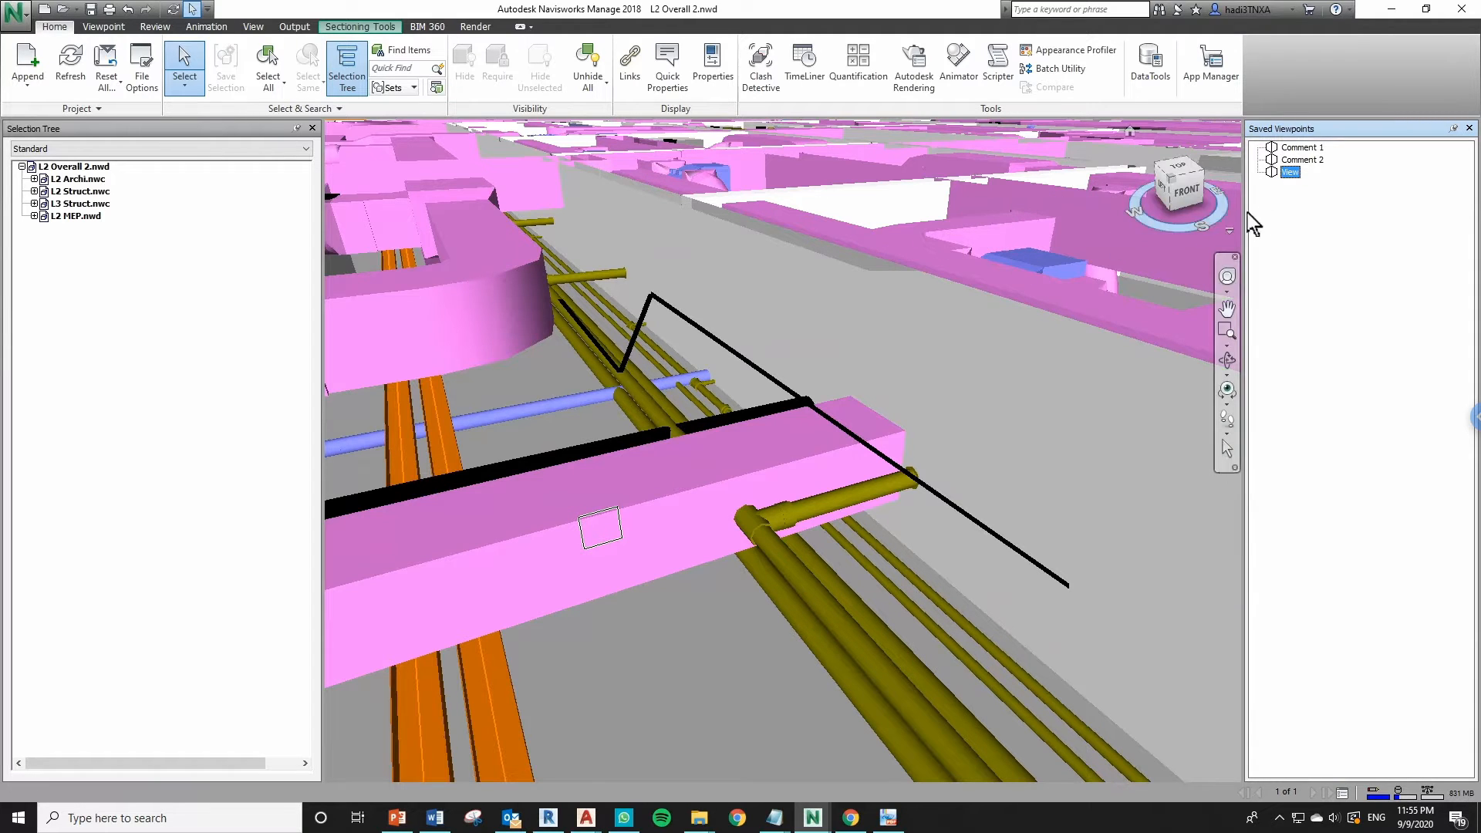
left_click(1293, 172)
type("Comment 3")
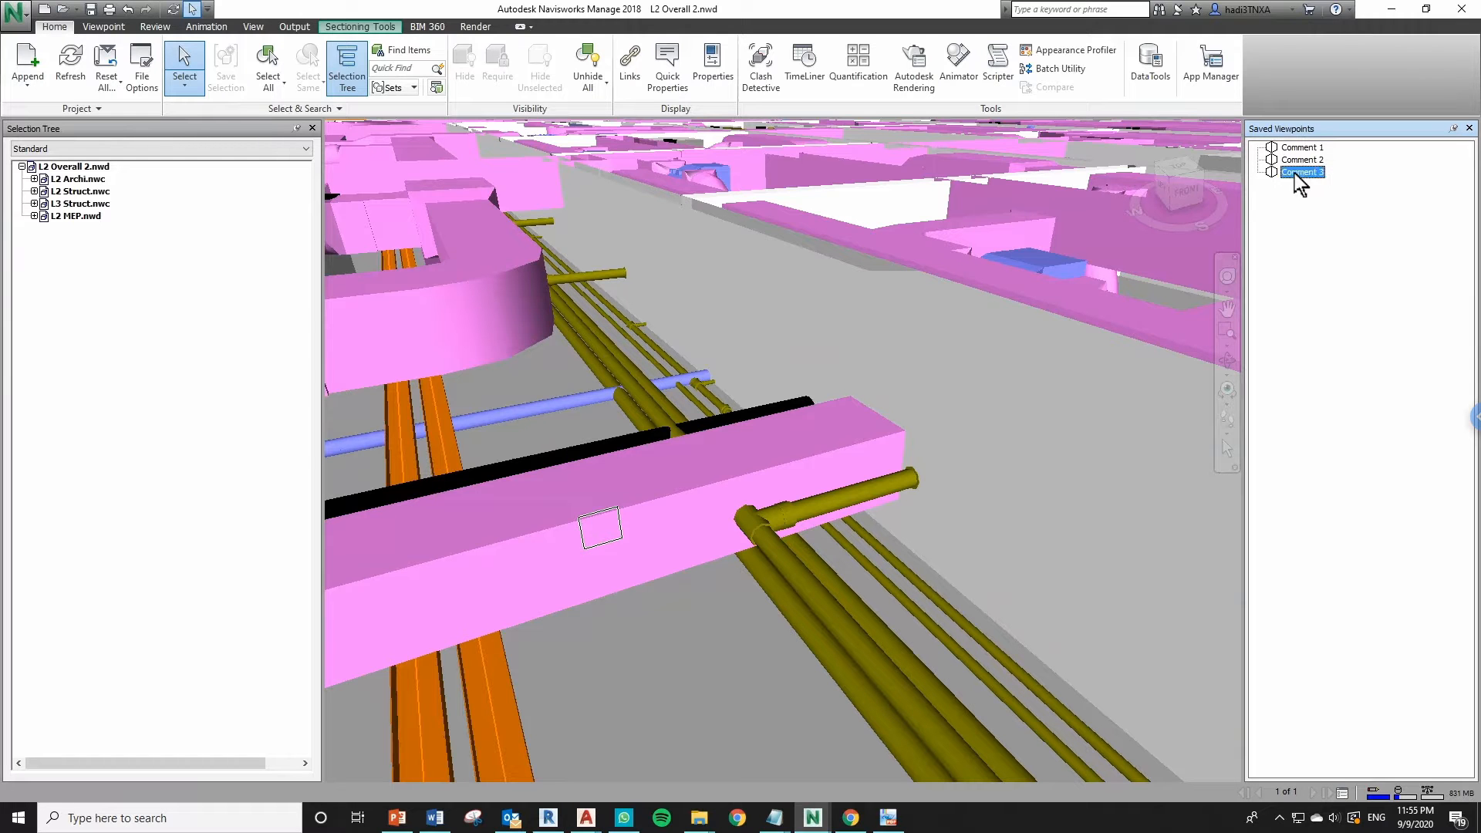
Save a new viewpoint showing the whole level from above.
middle_click_drag(892, 311, 828, 353, "shift")
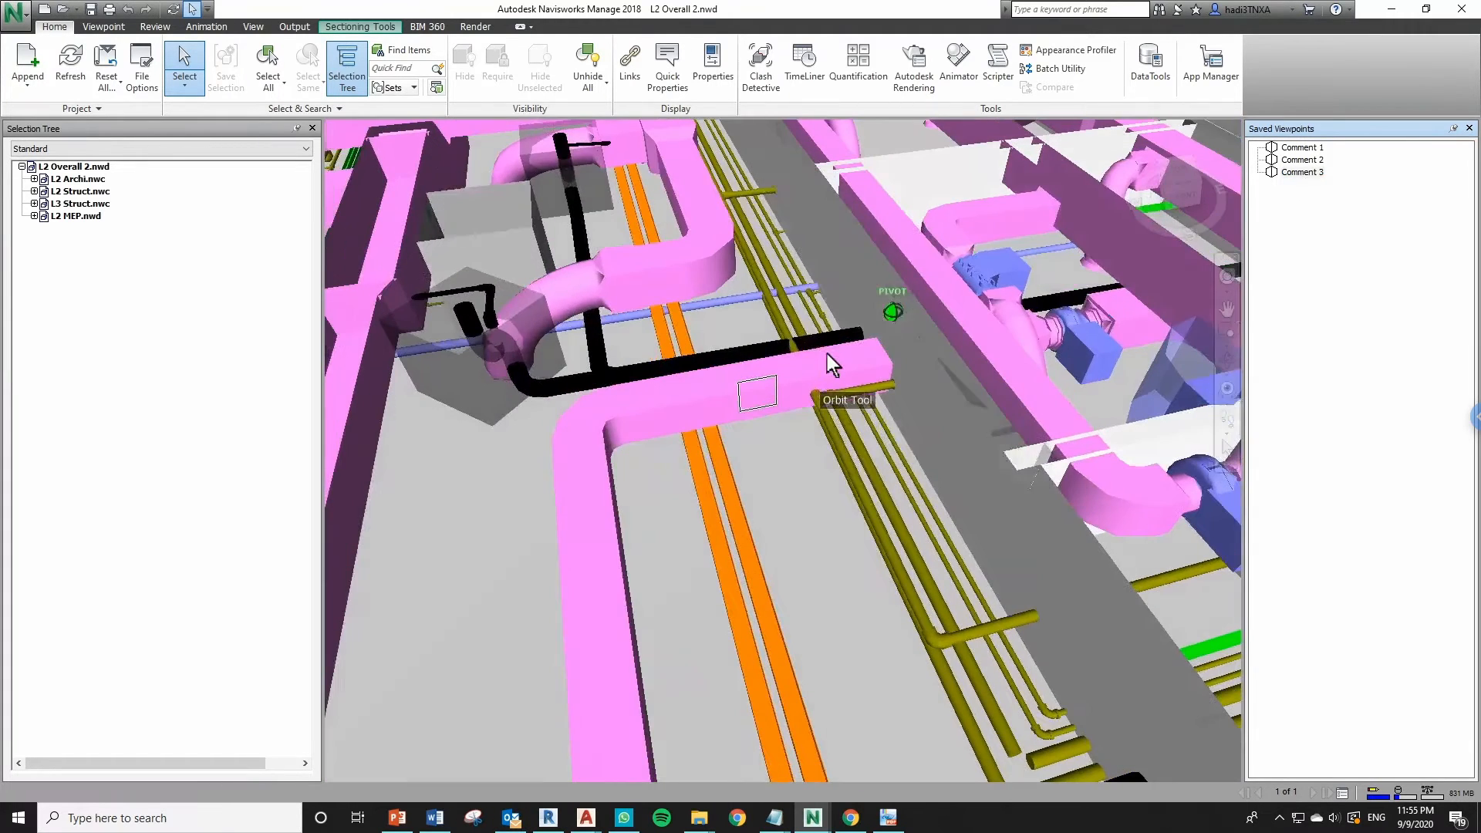
scroll(827, 353, "down", 10)
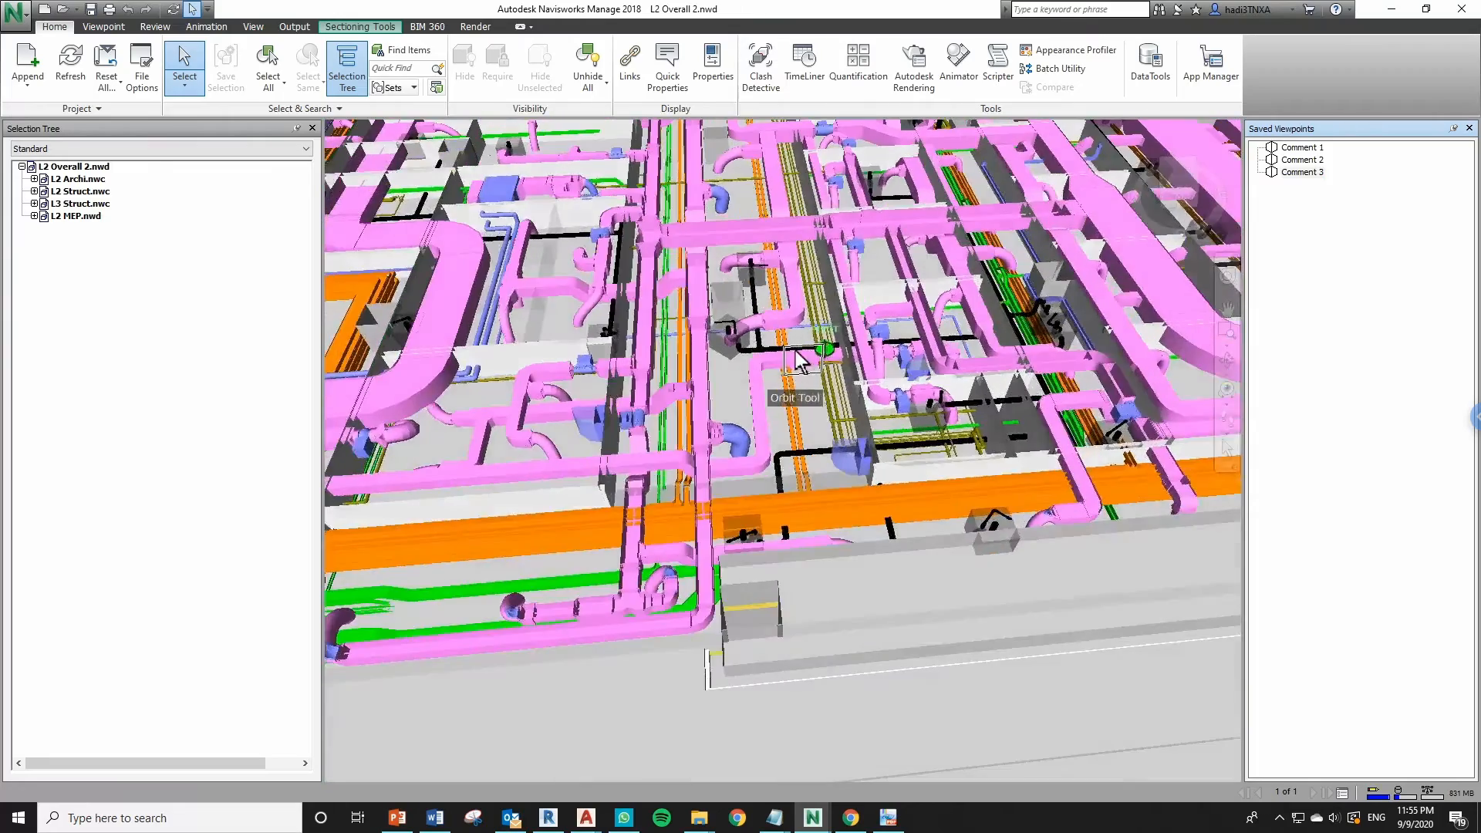
scroll(798, 360, "down", 10)
middle_click_drag(810, 364, 766, 432)
scroll(819, 429, "down", 10)
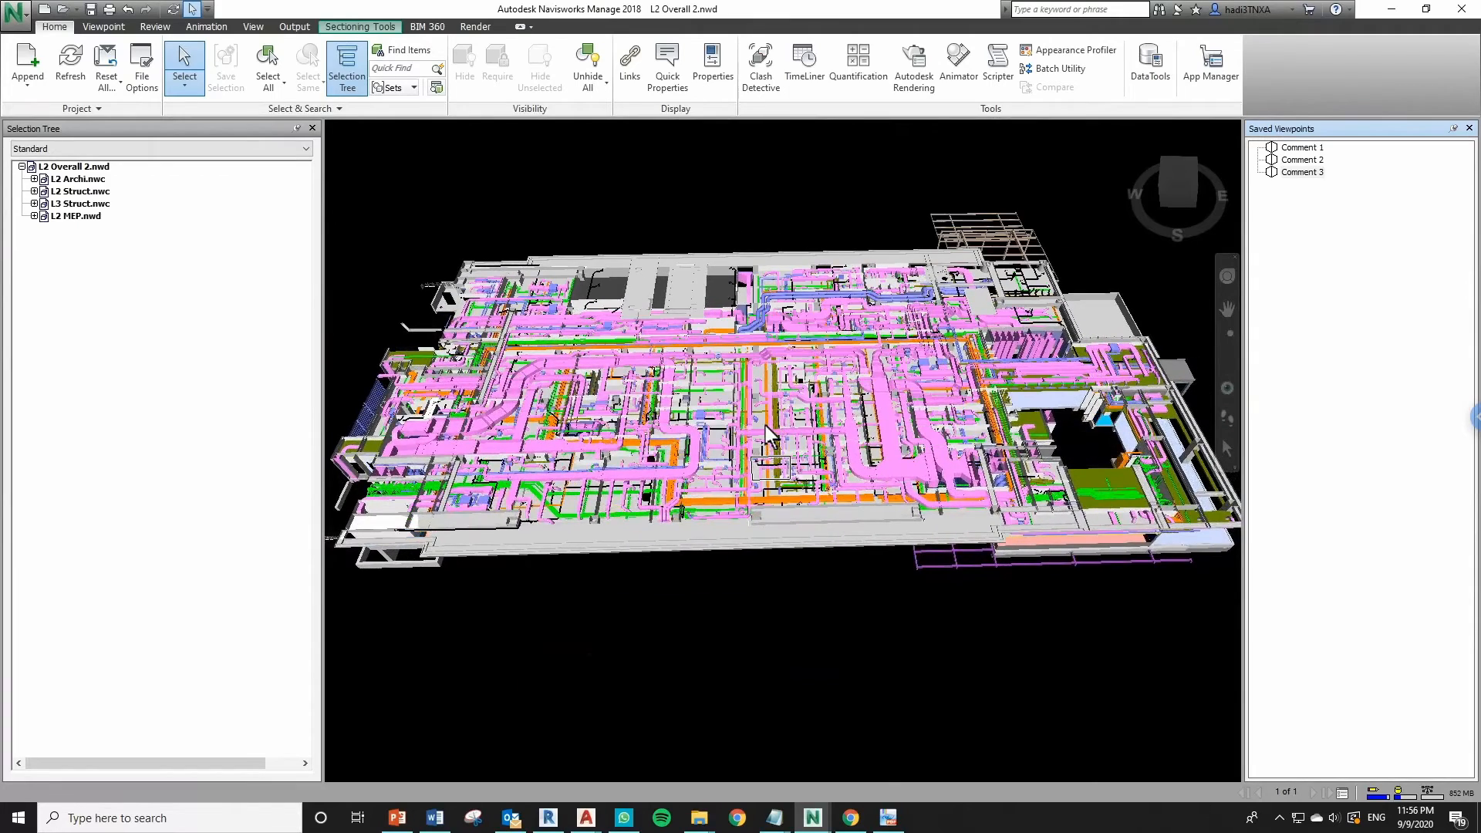
scroll(765, 426, "down", 3)
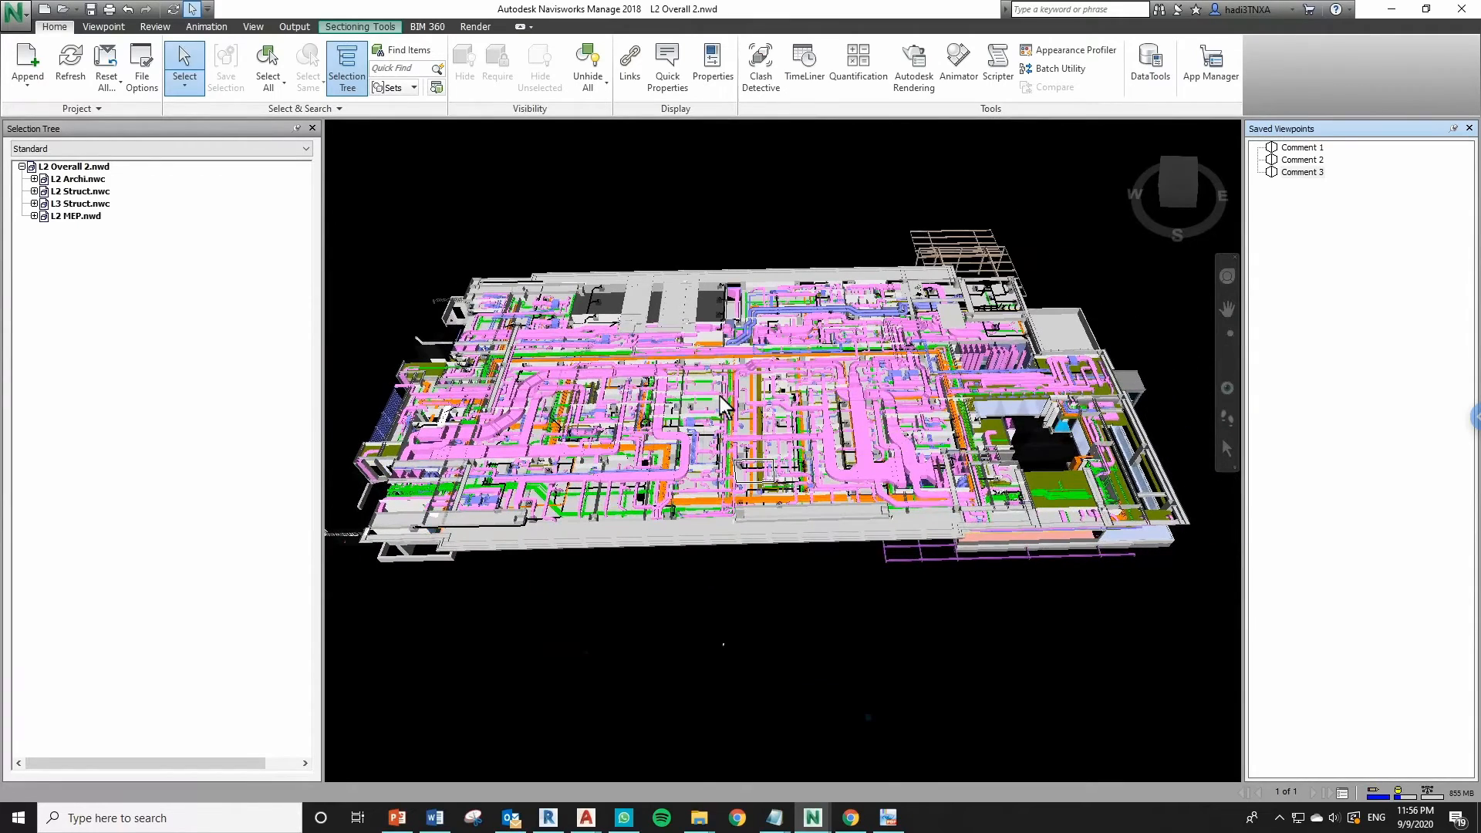
left_click(103, 29)
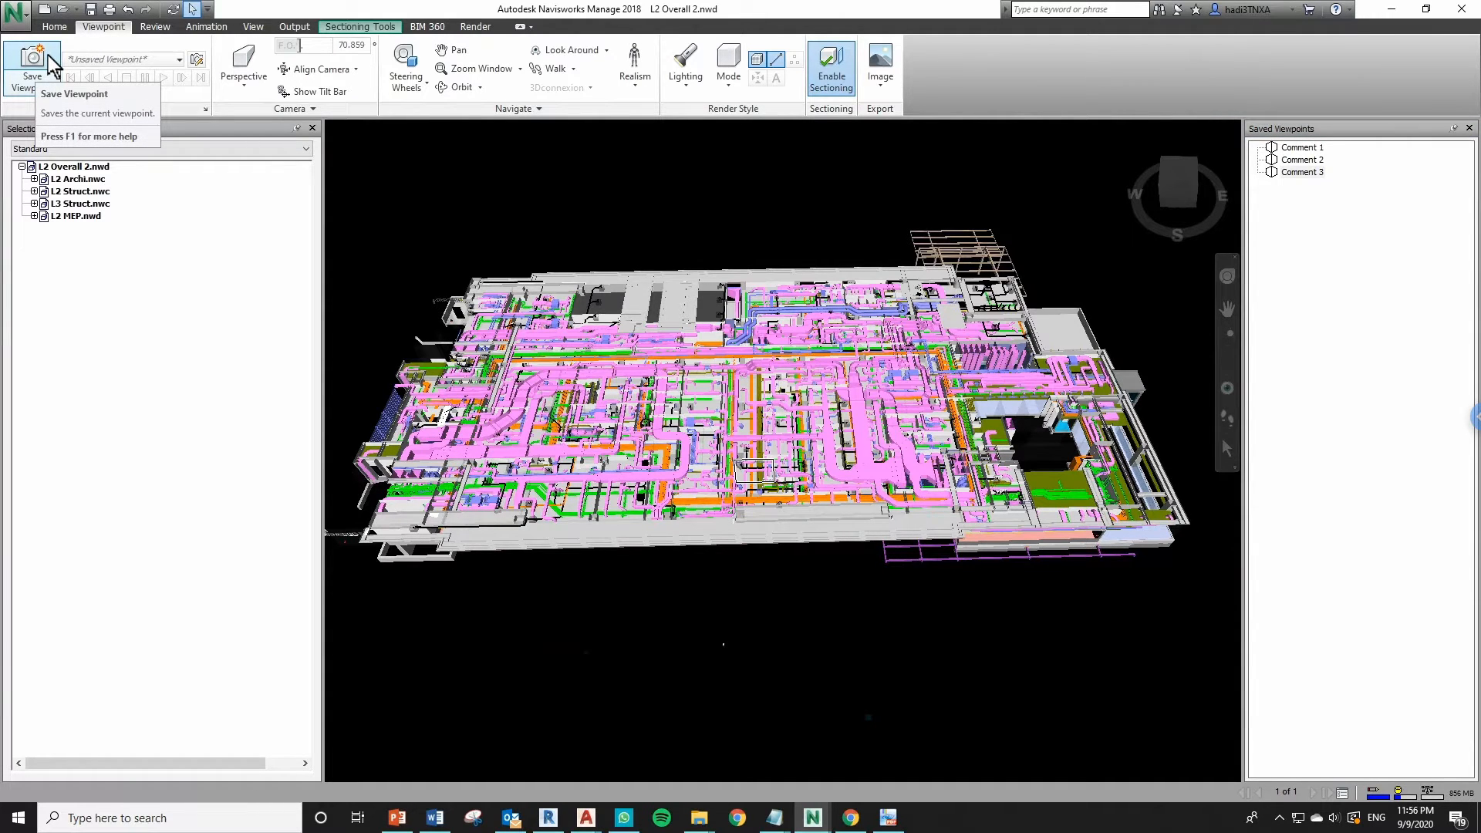
left_click(51, 84)
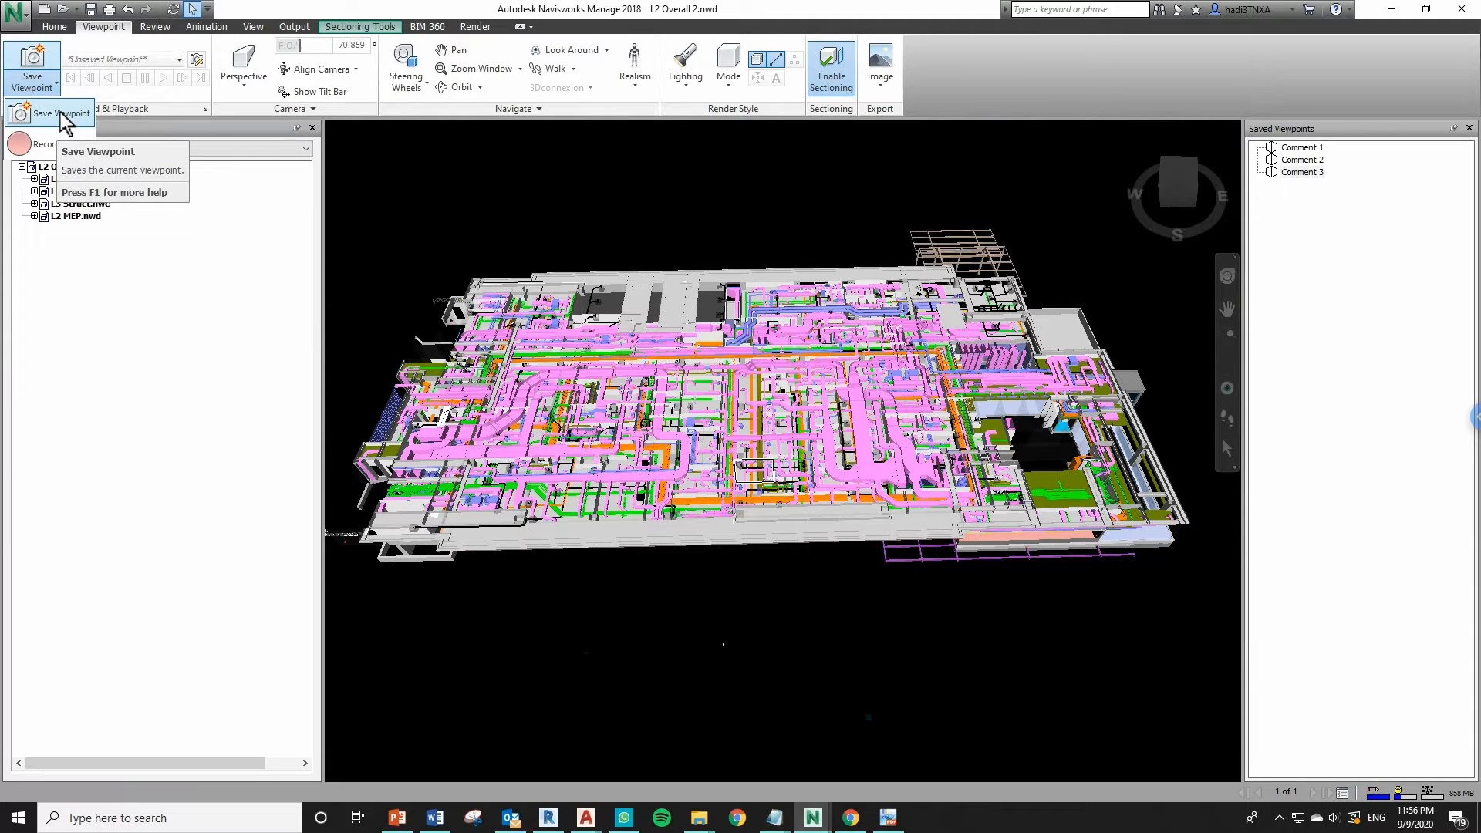
left_click(65, 116)
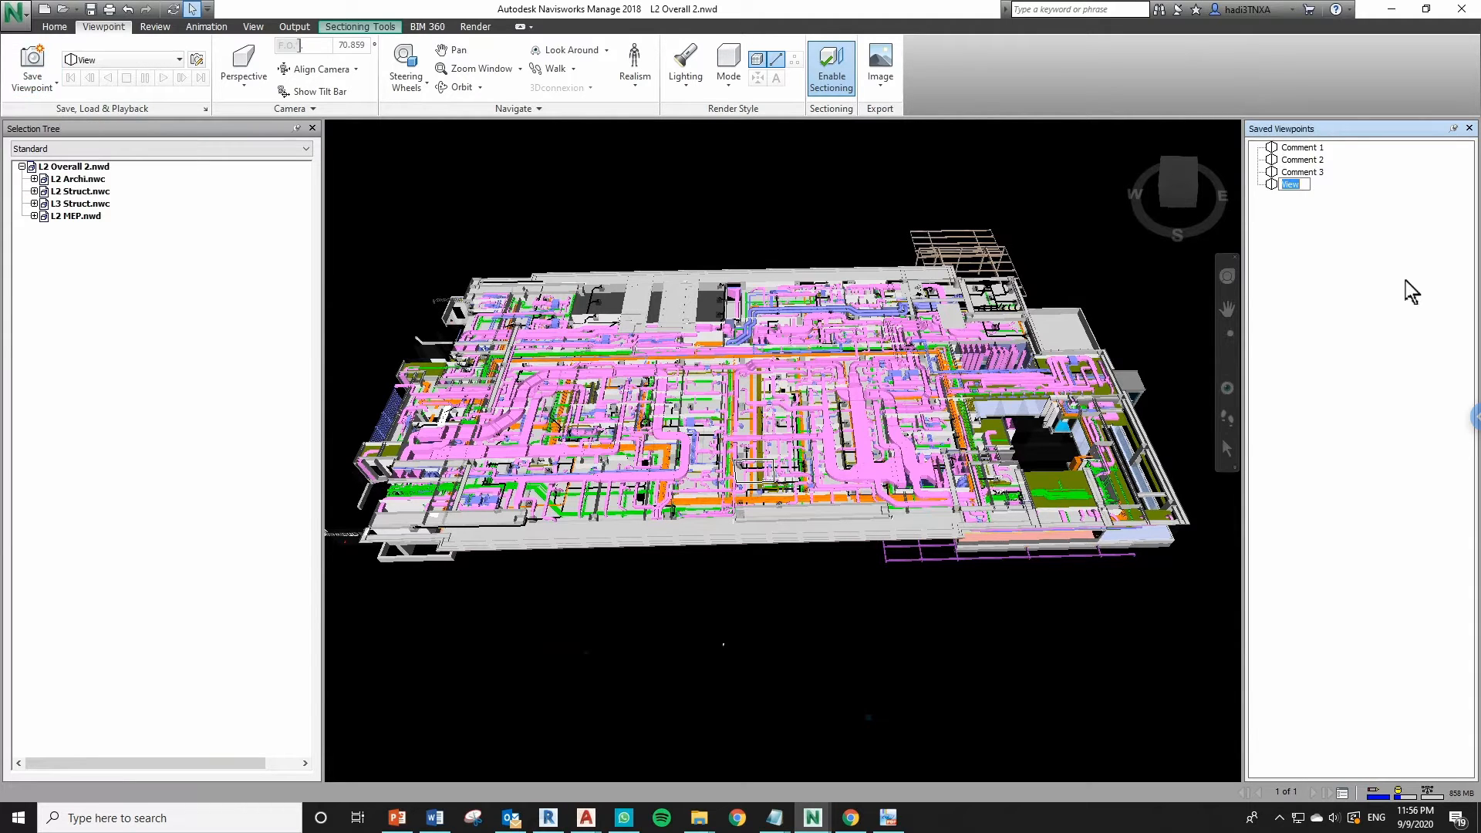
Name the new viewpoint "Overall Level".
type("OVera")
key("BackSpace")
key("BackSpace")
key("BackSpace")
key("BackSpace")
type("verall Level")
key("Return")
Create a folder named "09.09.2020 Meeting" among the saved viewpoints.
left_click(1310, 233)
right_click(1307, 233)
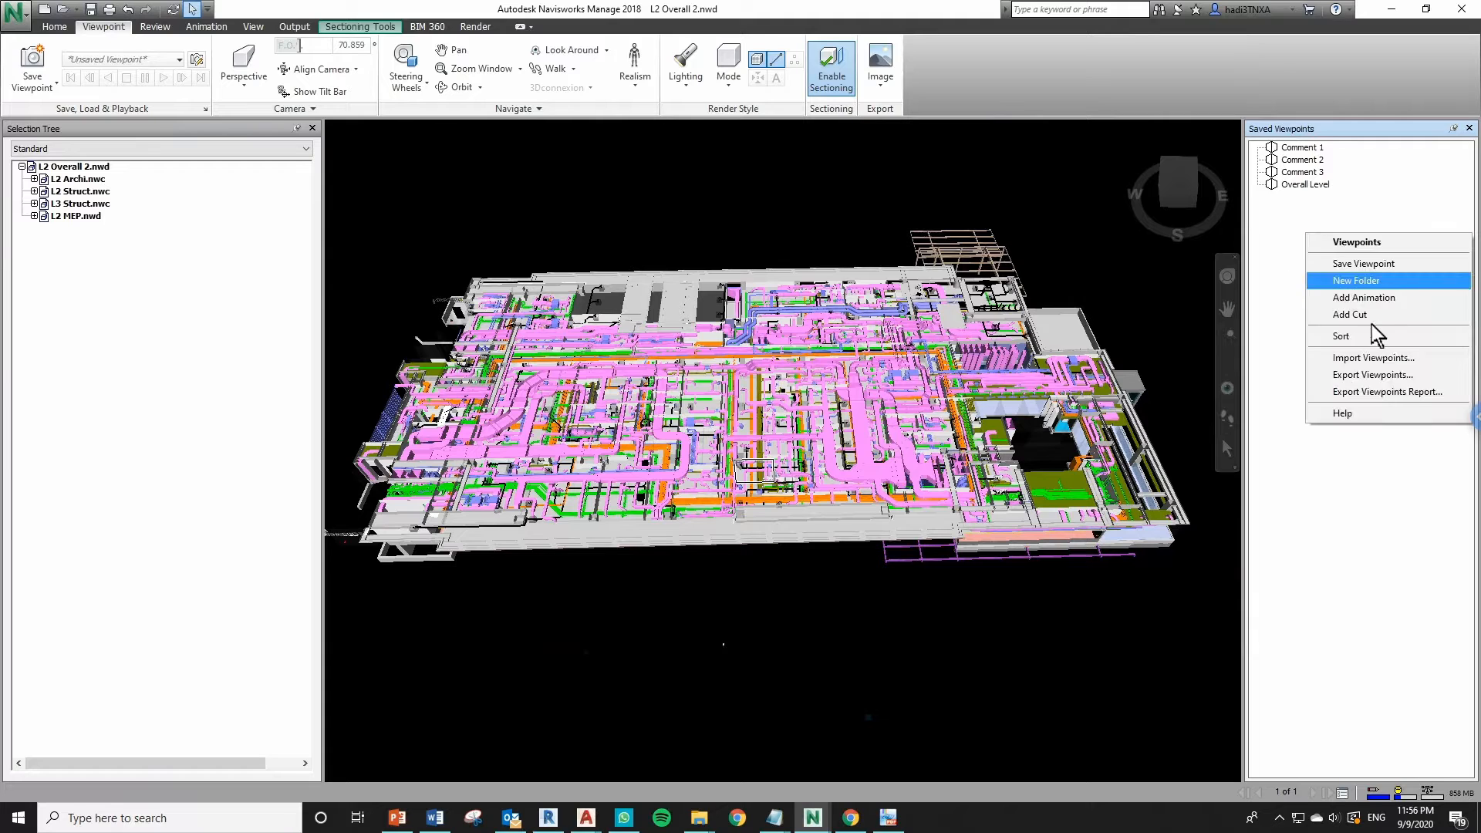
left_click(1365, 280)
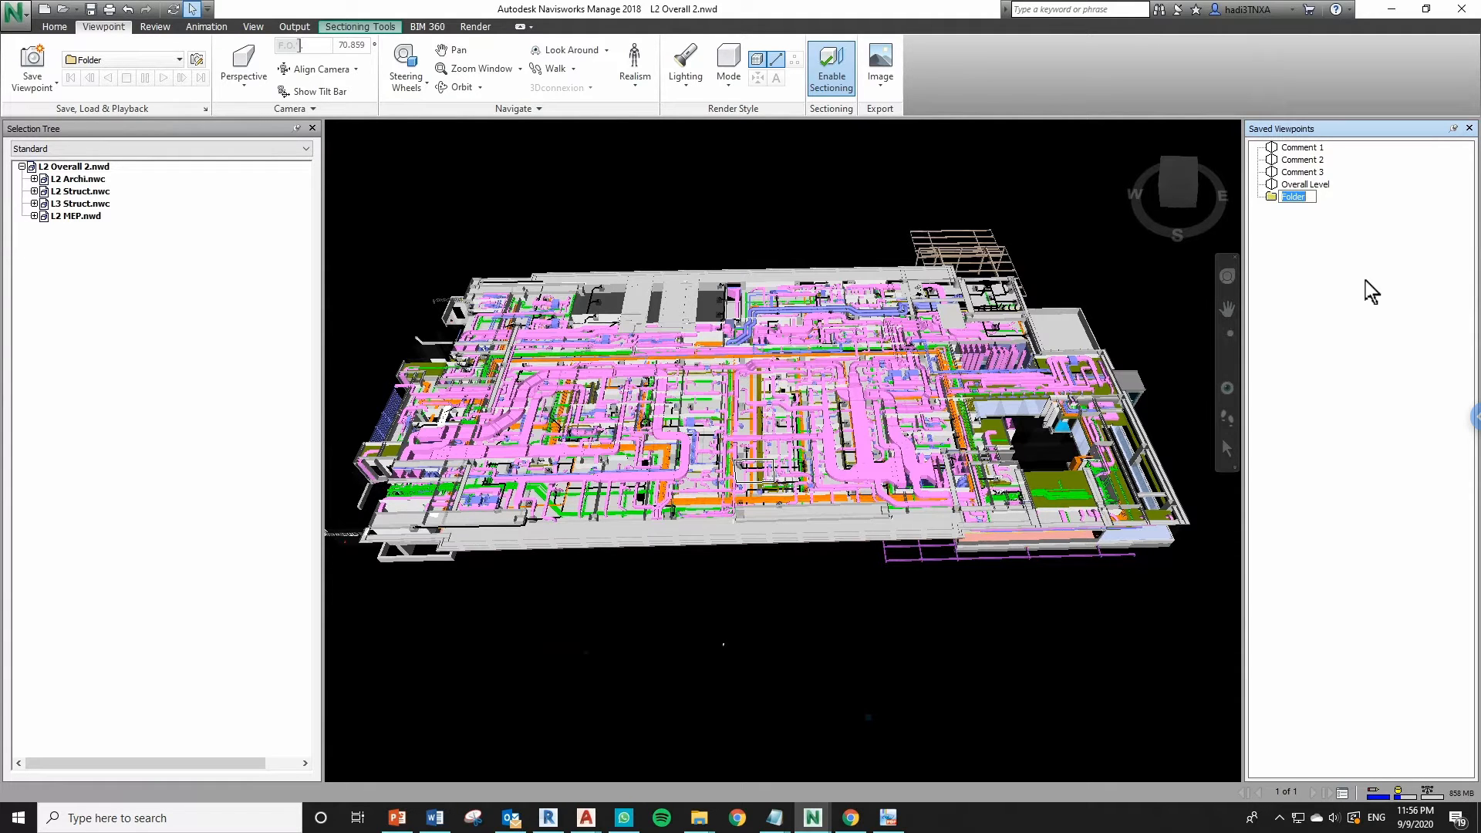
type("09.09.2020 Meeting")
key("Return")
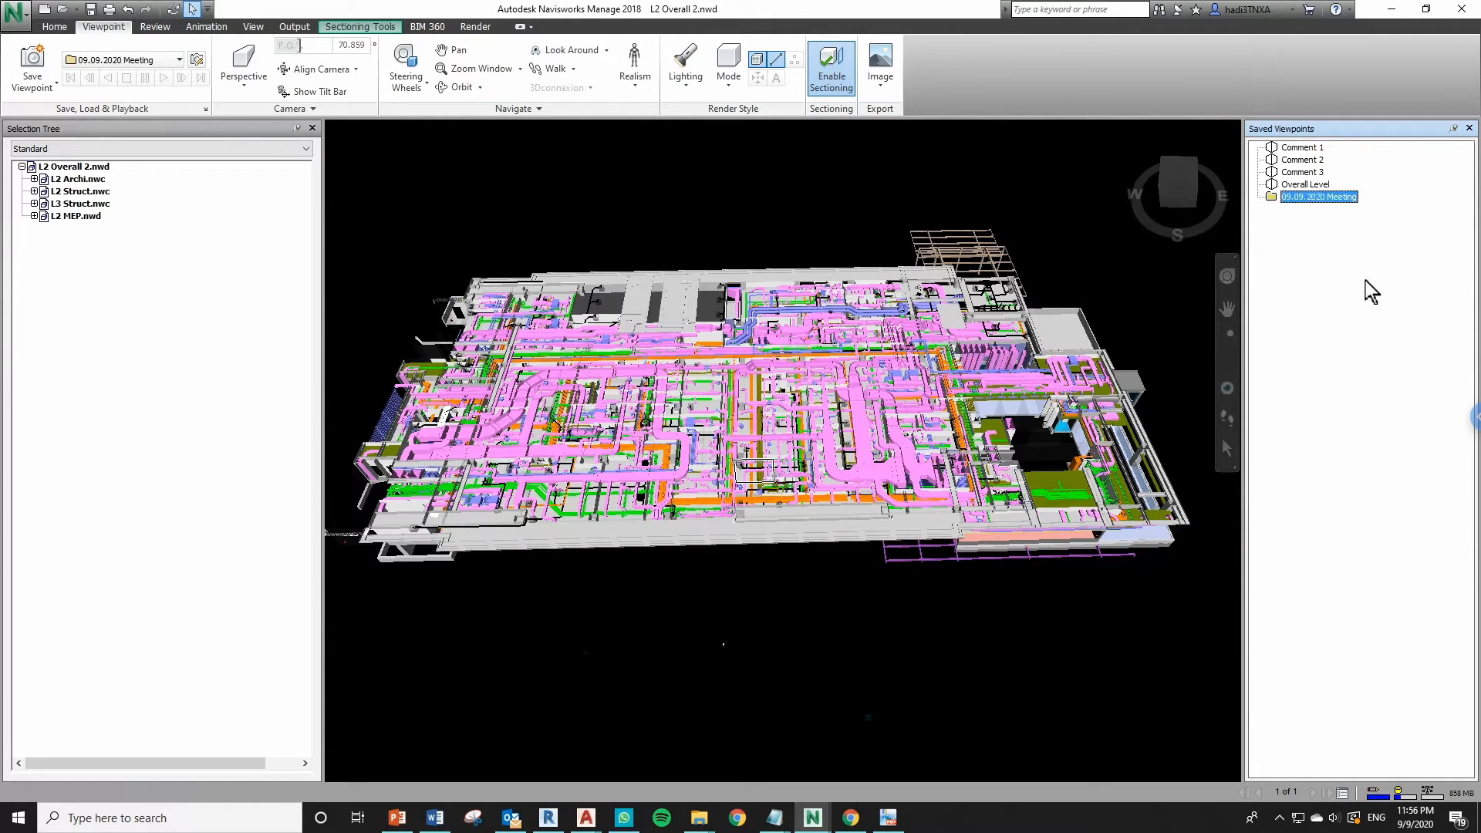
Move the viewpoints Comment 1, Comment 2, Comment 3 and Overall Level into the 09.09.2020 Meeting folder.
left_click(1305, 185)
left_click(1276, 148, "shift")
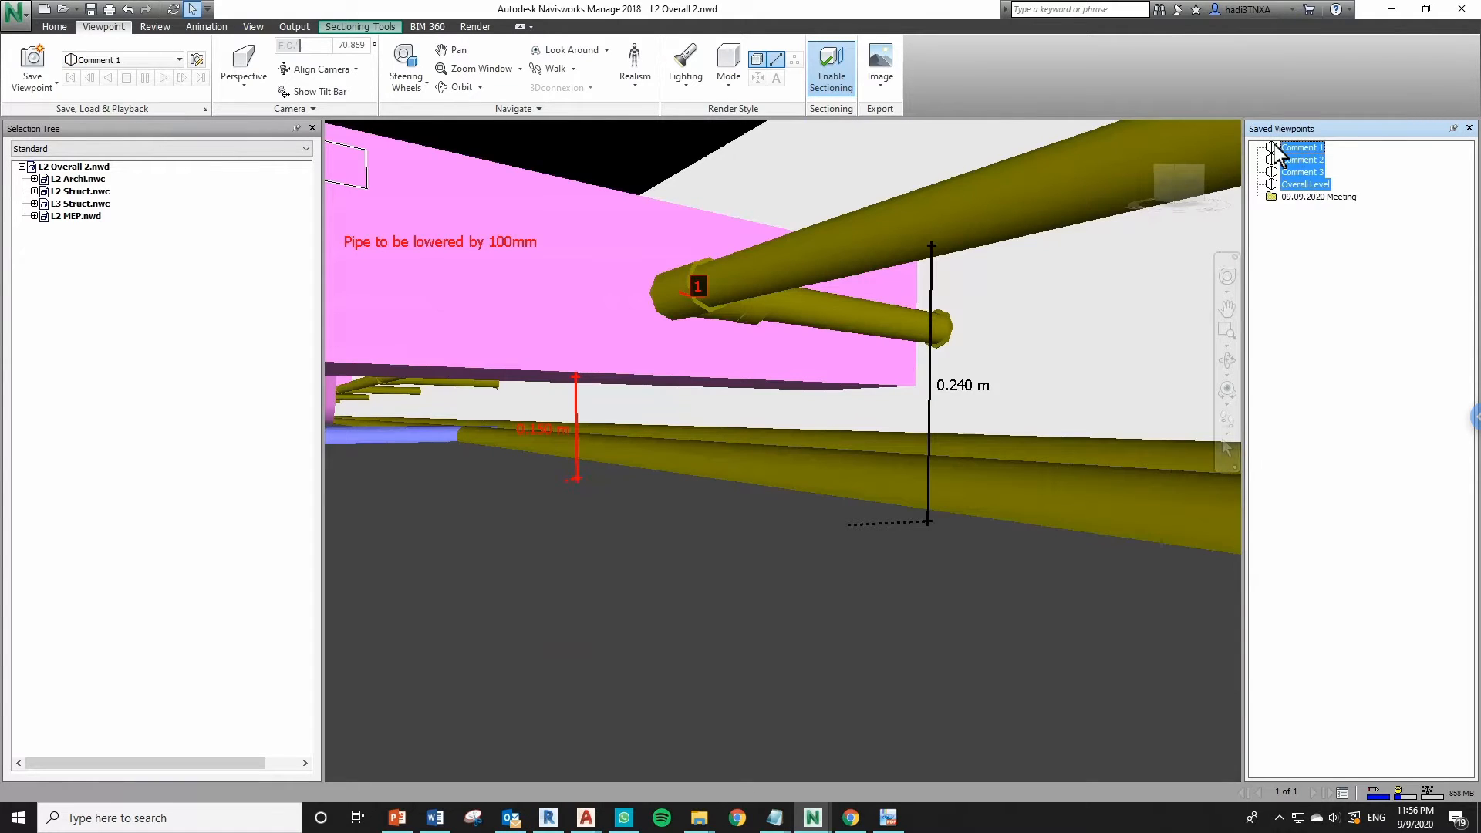
left_click_drag(1277, 148, 1275, 197)
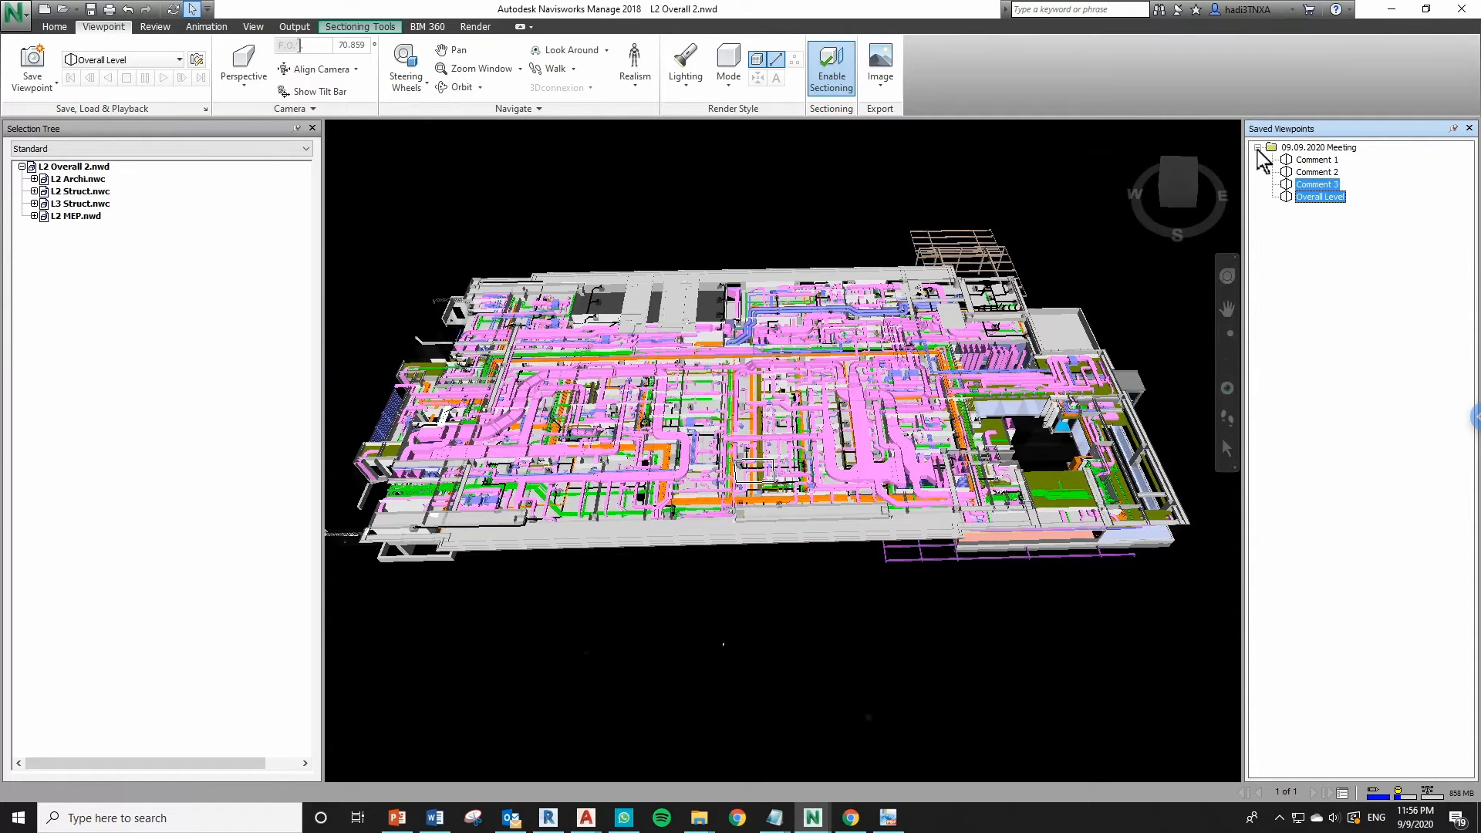
Review the viewpoints in the meeting folder from Comment 1 to Overall Level and examine the ductwork and pipes up close.
left_click(1317, 160)
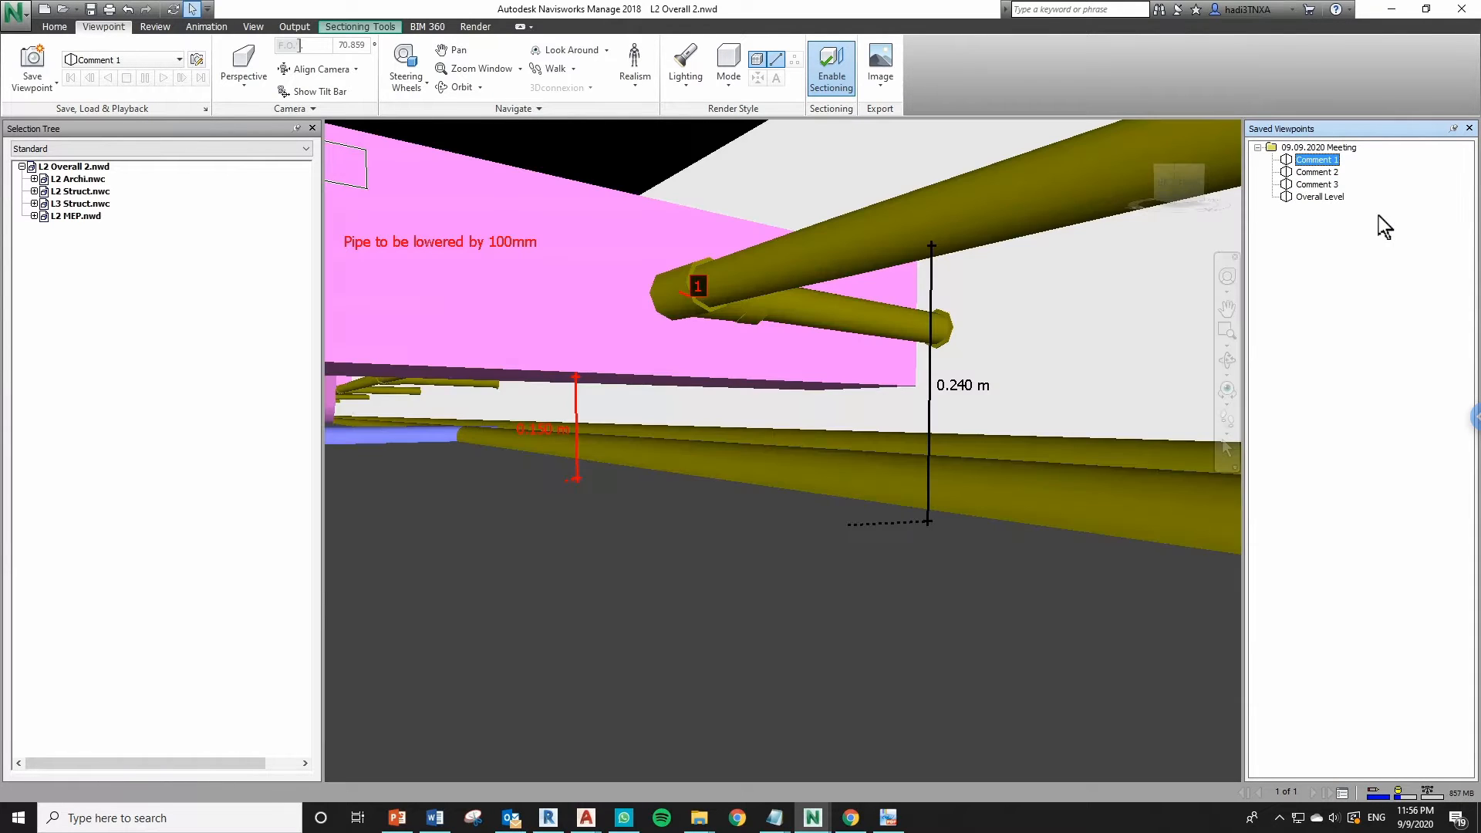
key("Down")
key("Down")
key("Down")
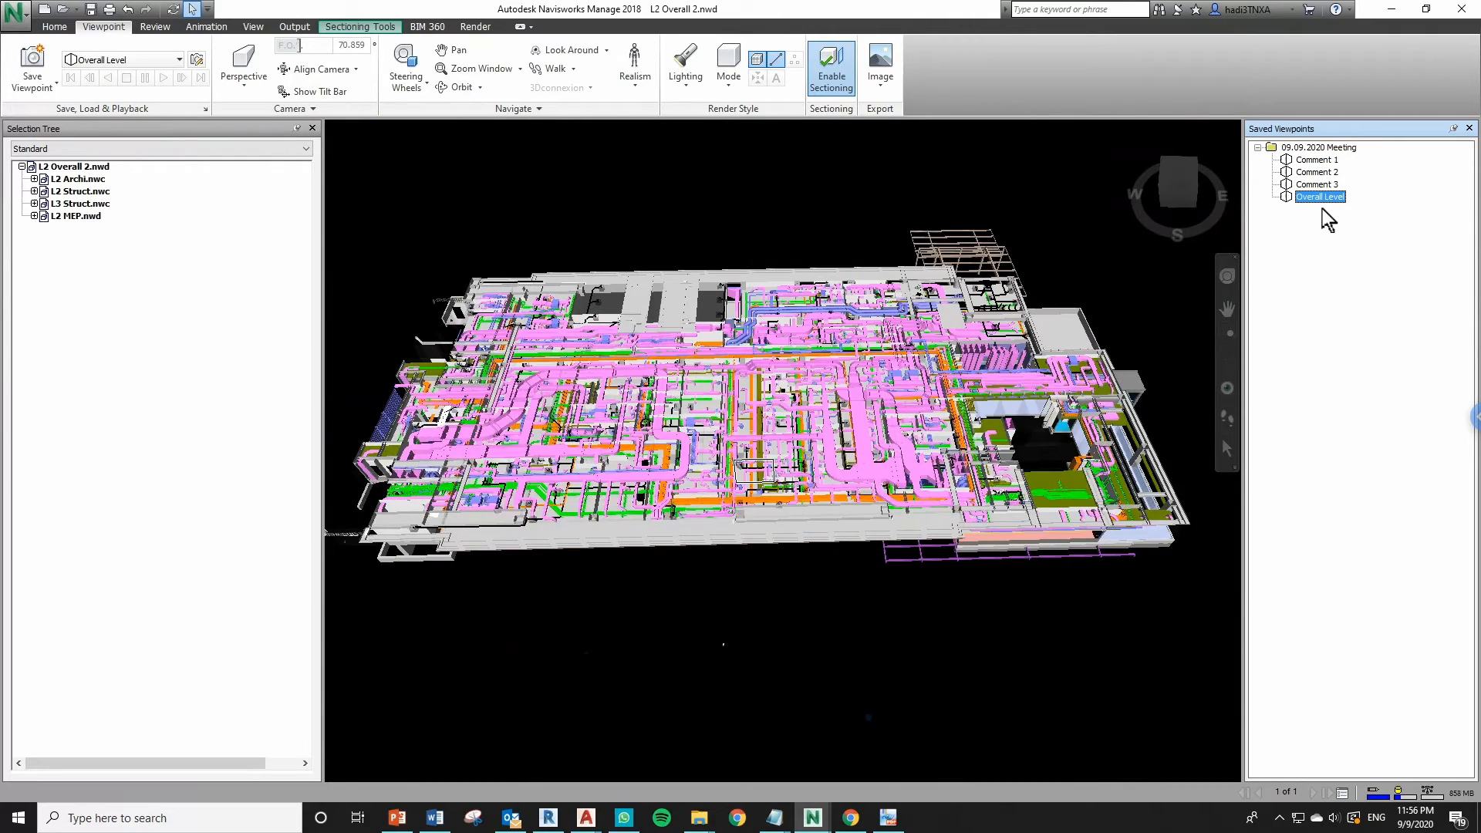
scroll(814, 403, "up", 5)
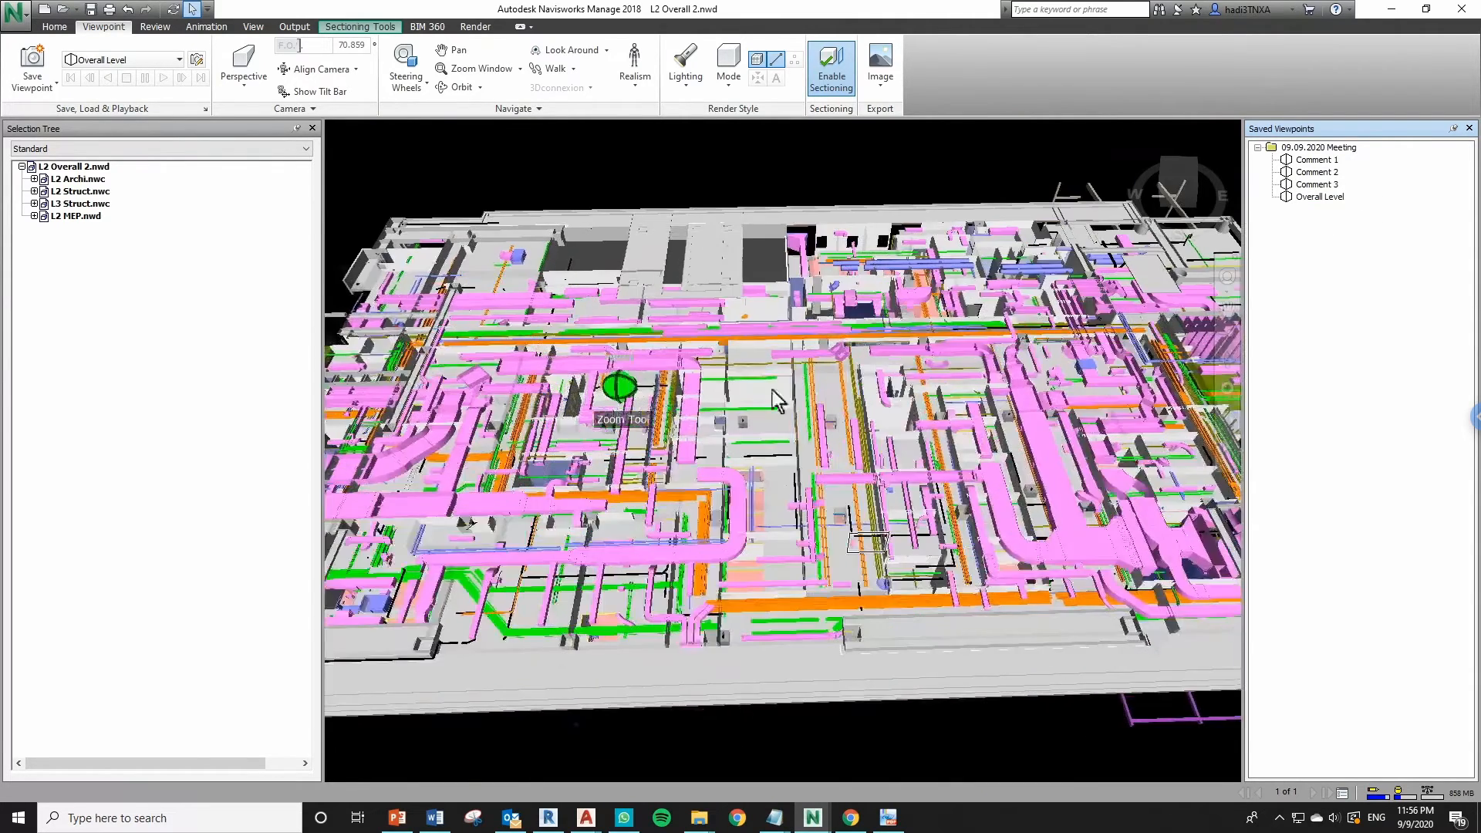
scroll(814, 404, "up", 4)
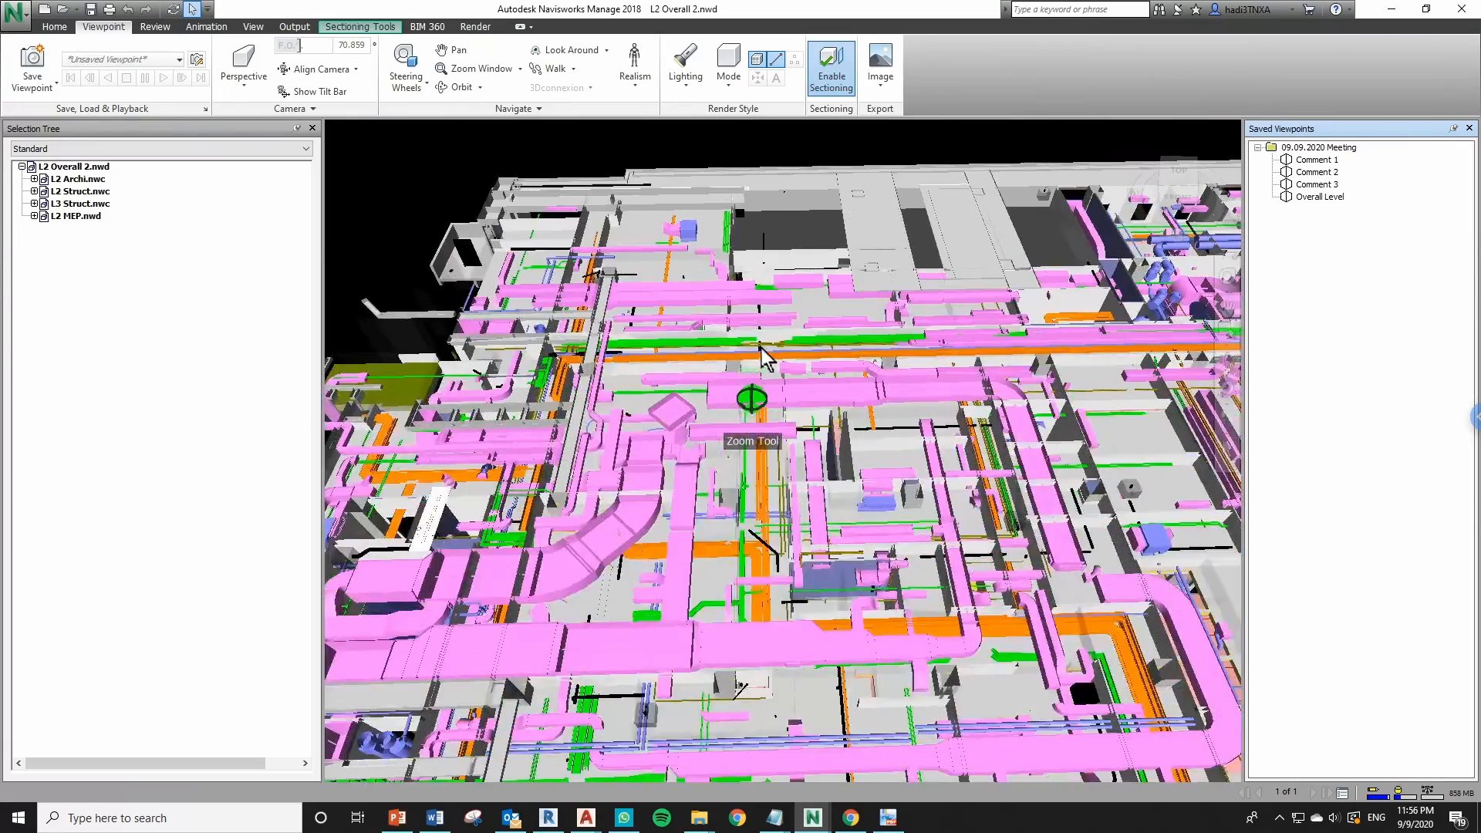
scroll(914, 416, "up", 5)
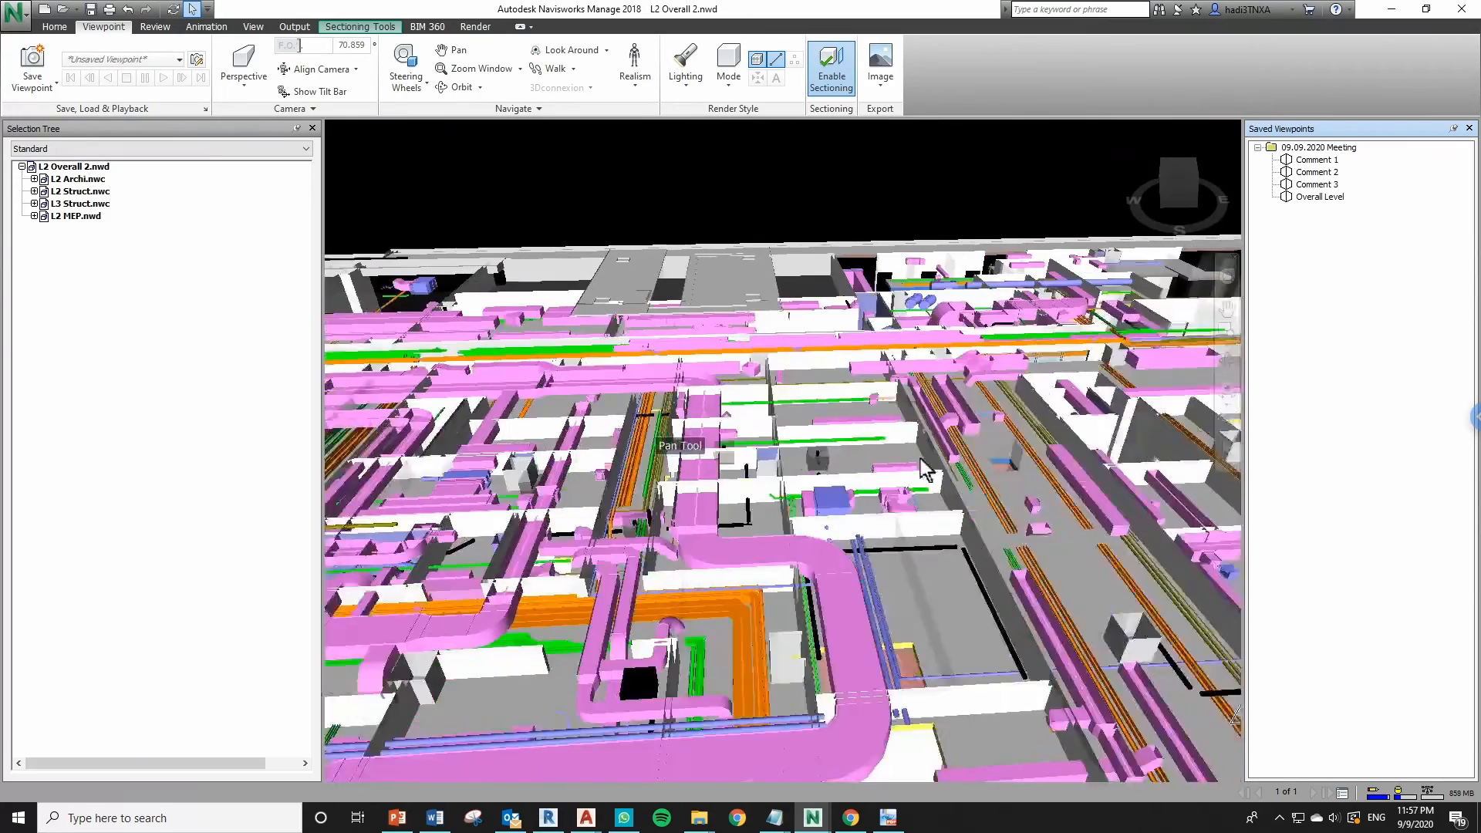
scroll(1017, 479, "up", 4)
scroll(902, 309, "up", 4)
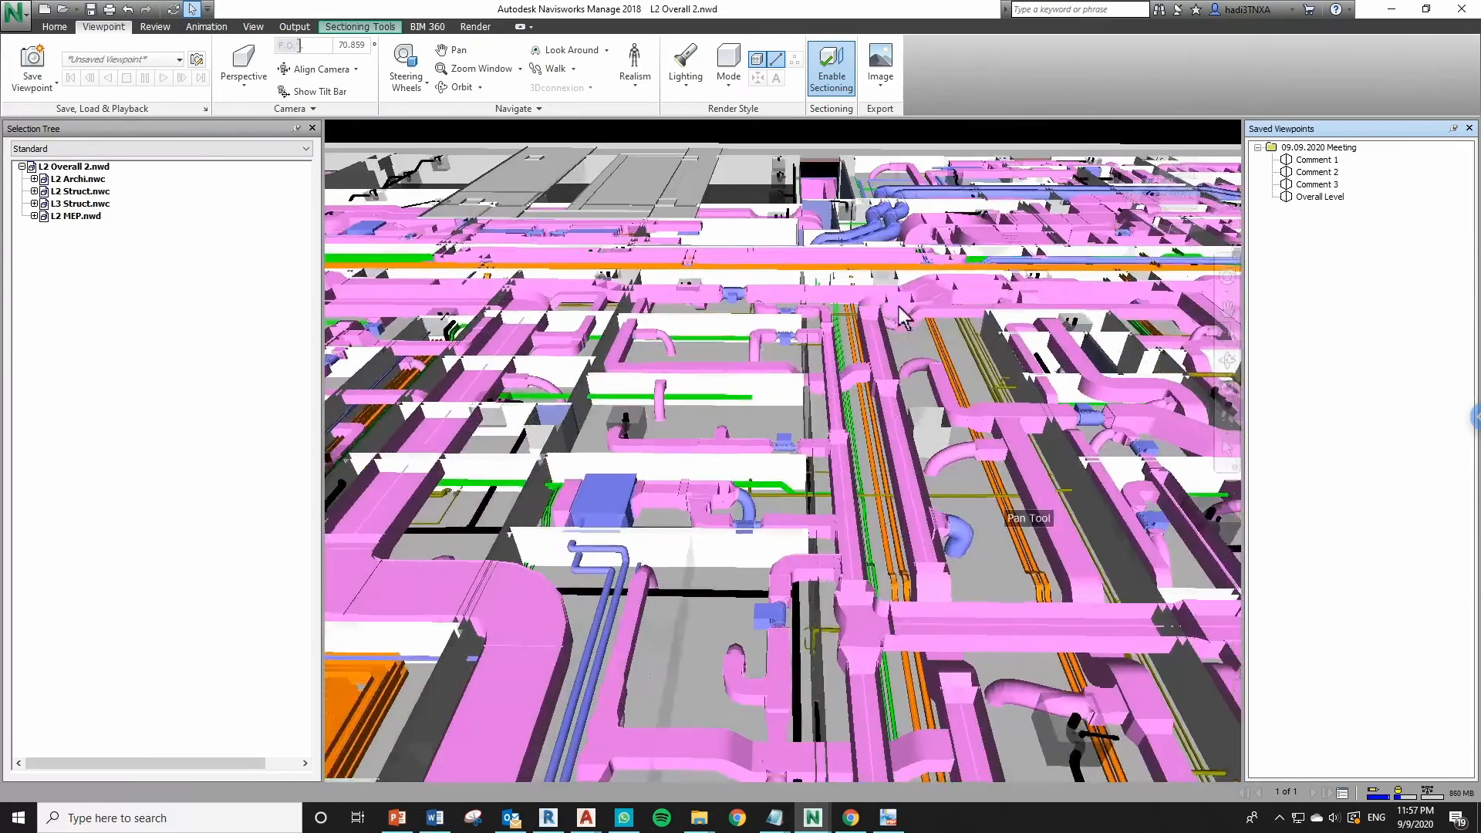
scroll(914, 305, "up", 2)
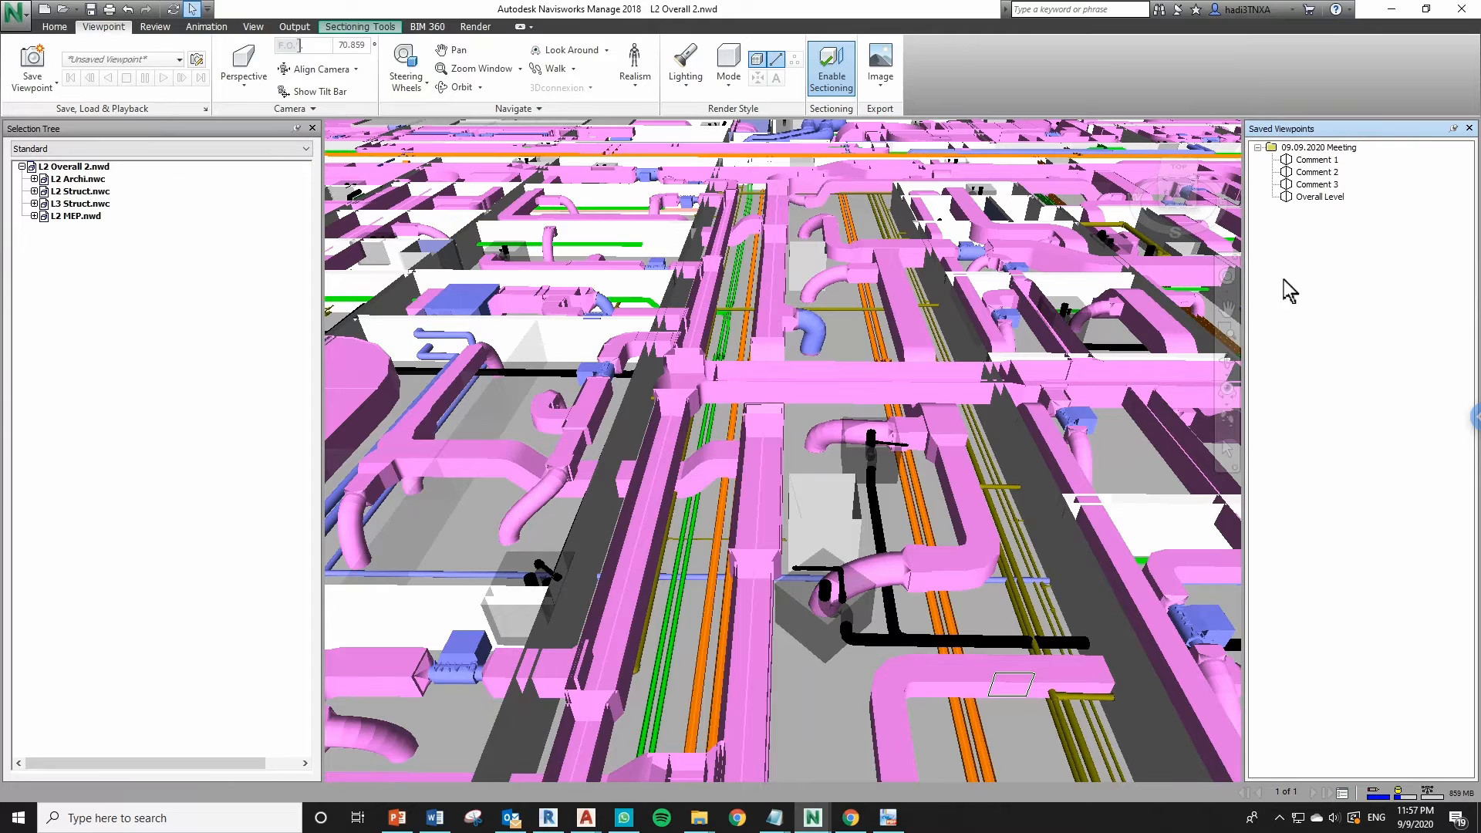
Close the Saved Viewpoints window and bring it back.
right_click(1343, 261)
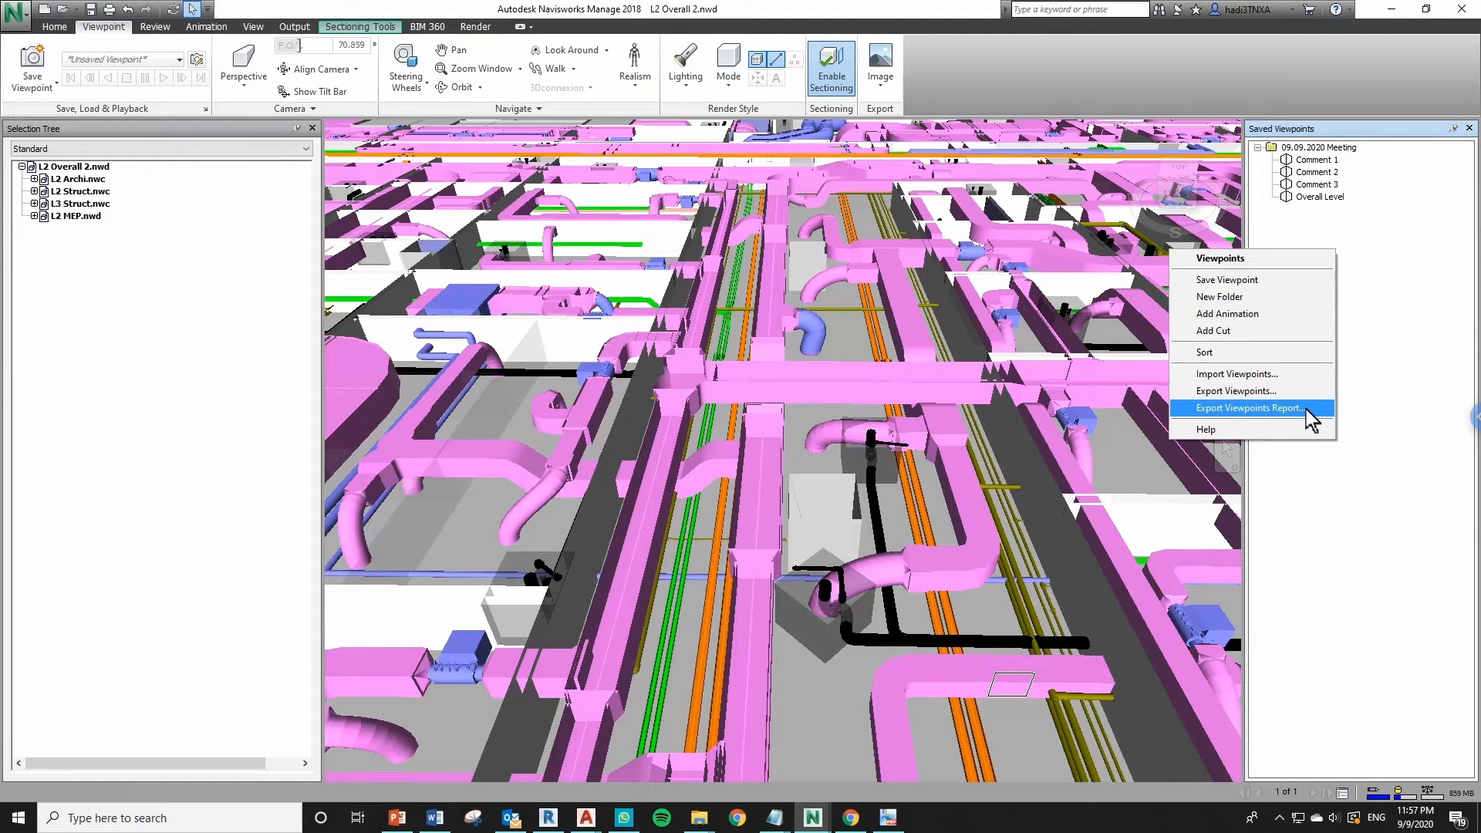
left_click(1470, 128)
left_click(1470, 128)
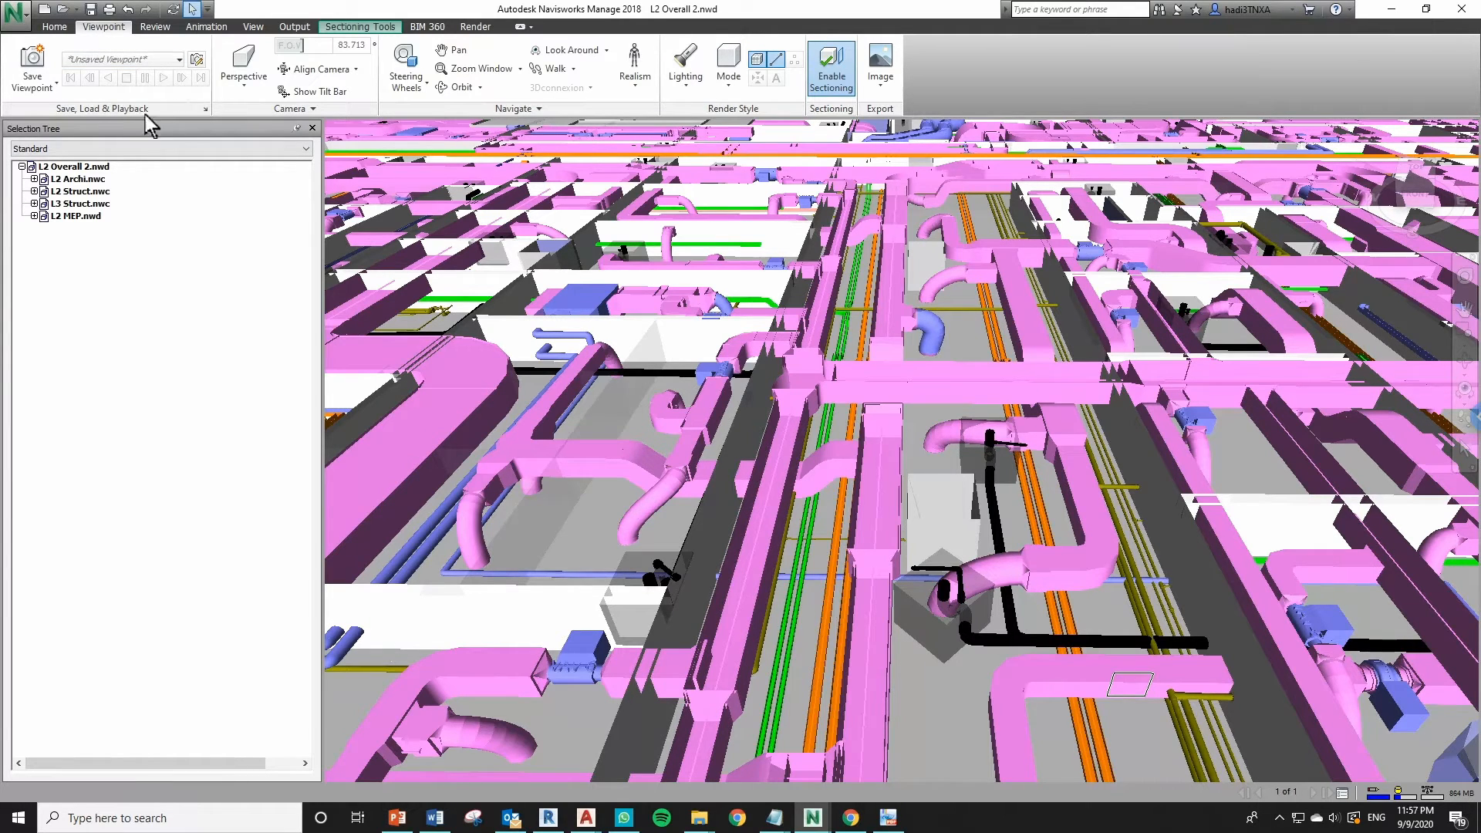
left_click(205, 109)
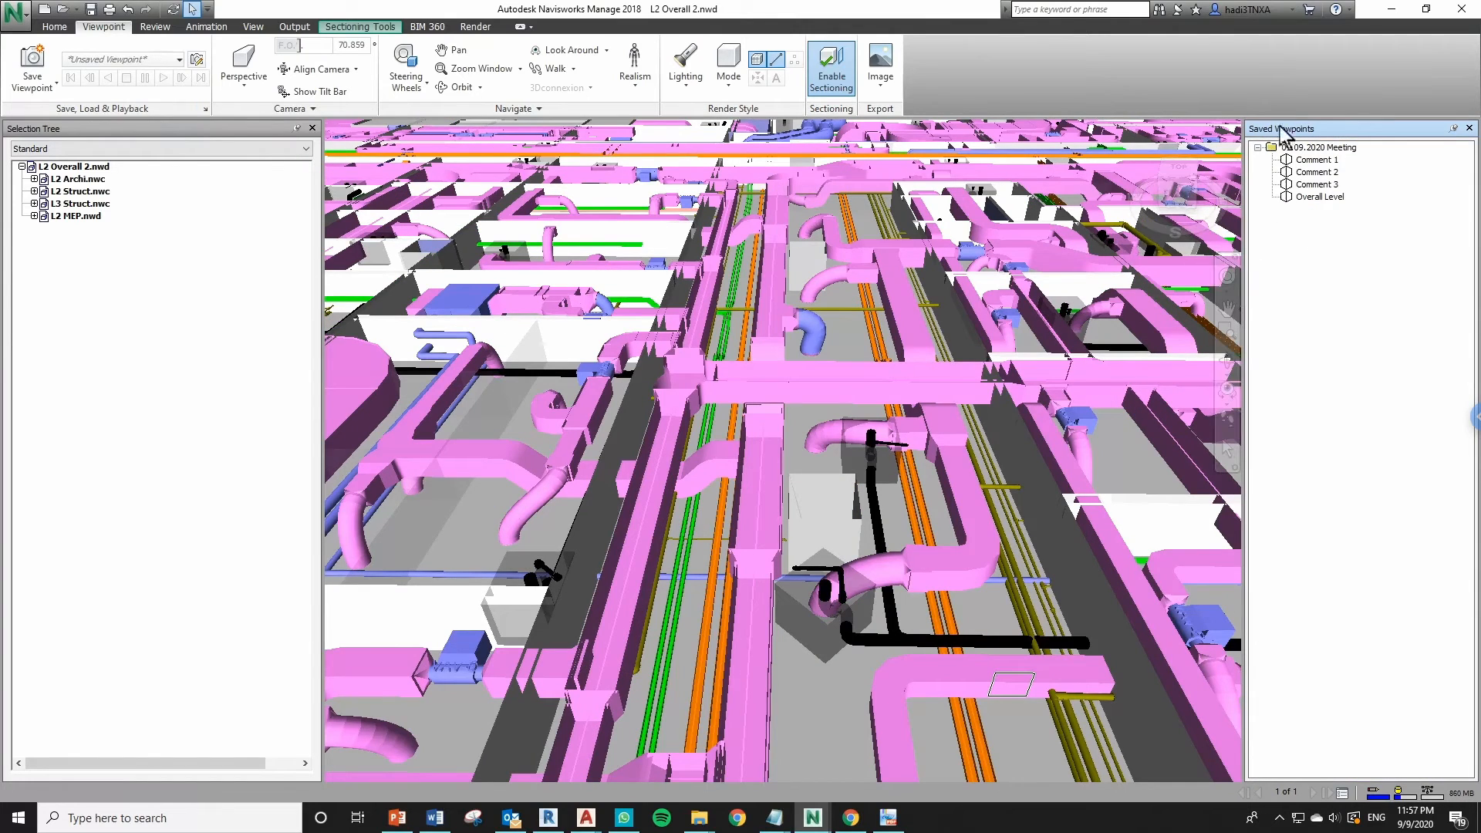
Export the saved viewpoints as an XML file named "L2 Comments" in the 3. Main Exercise Files folder.
right_click(1324, 303)
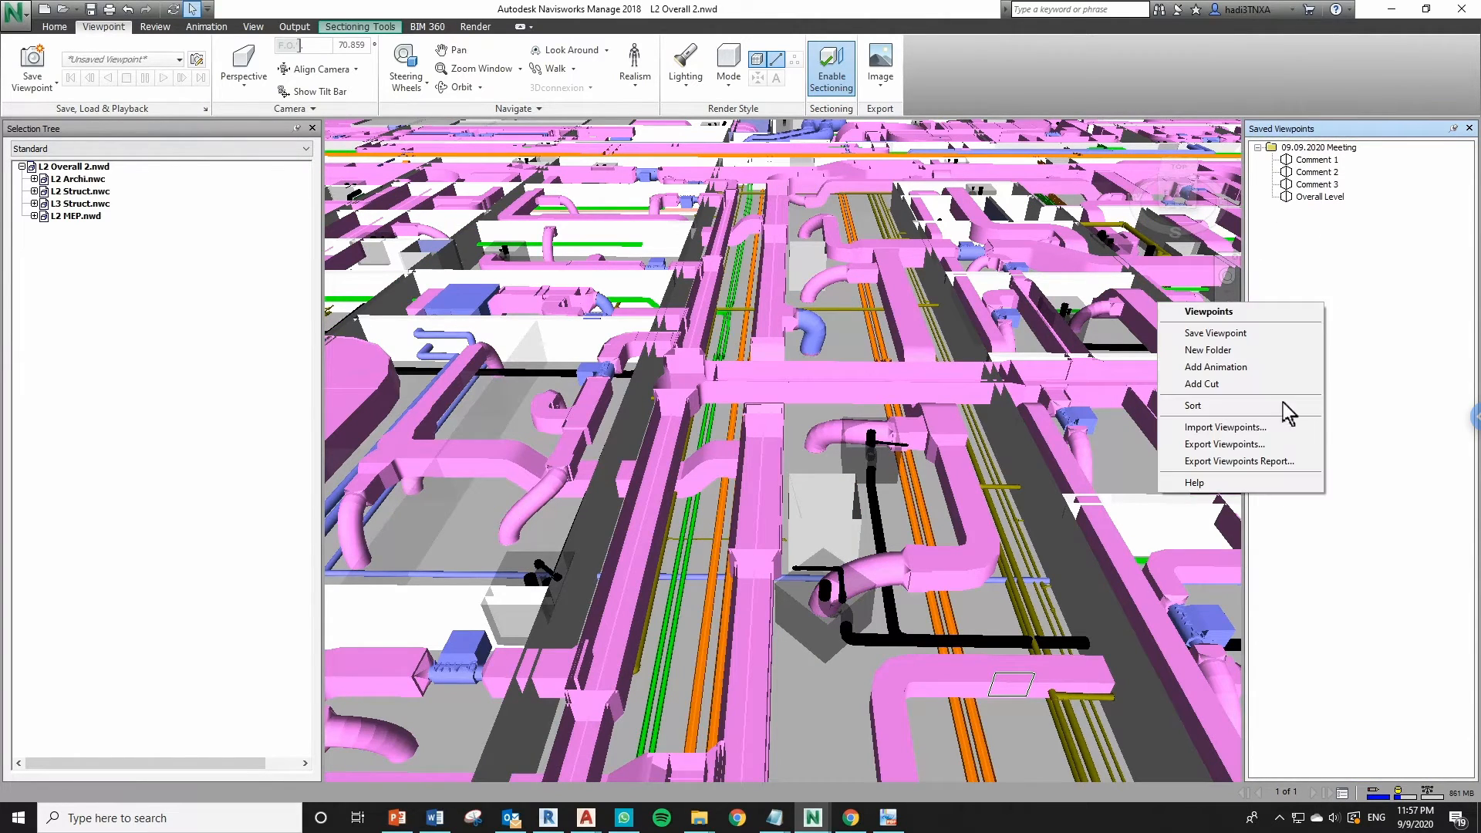
left_click(1256, 447)
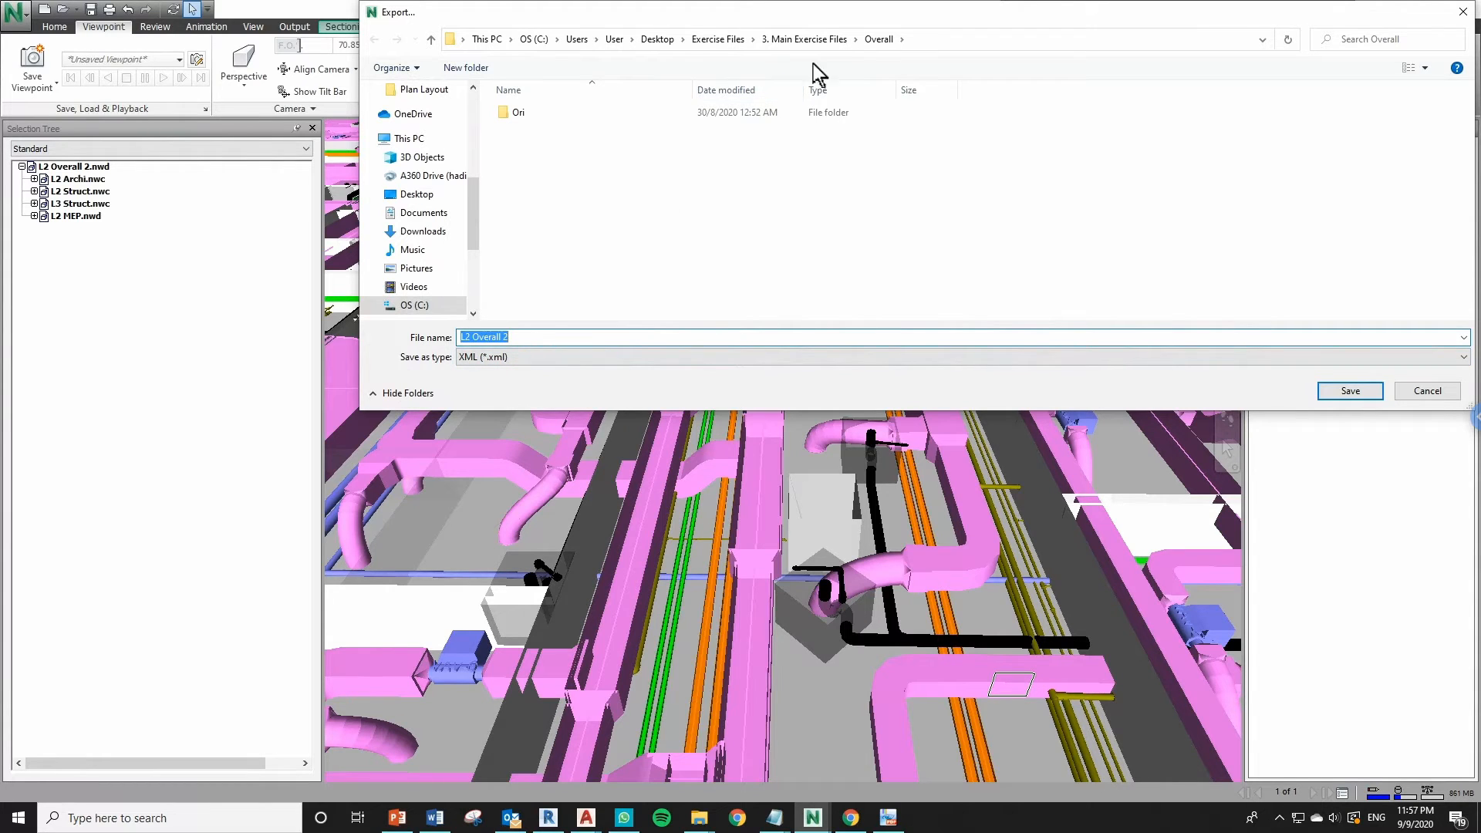
left_click(828, 43)
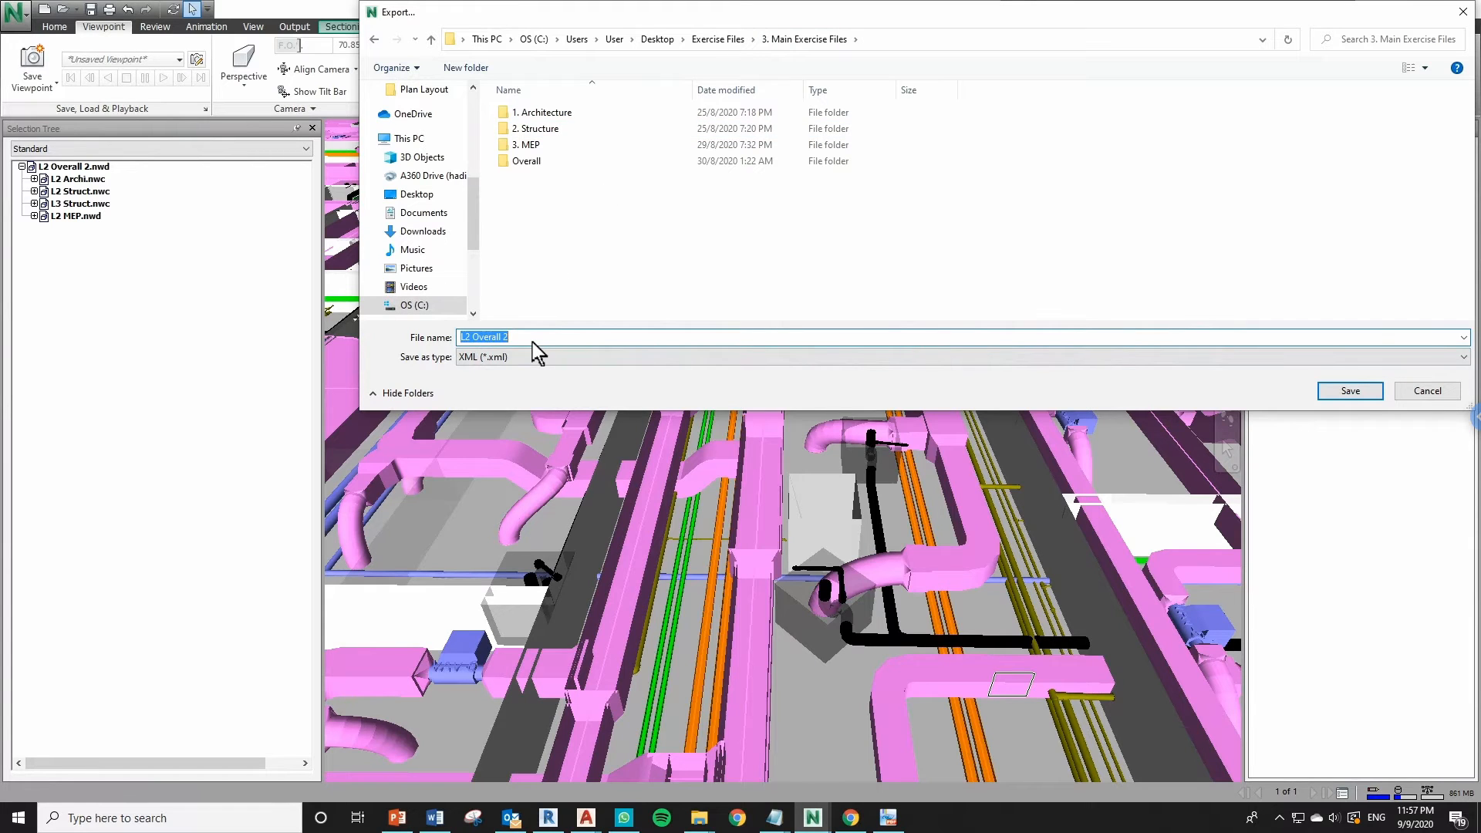
type("L2 Comments")
key("Return")
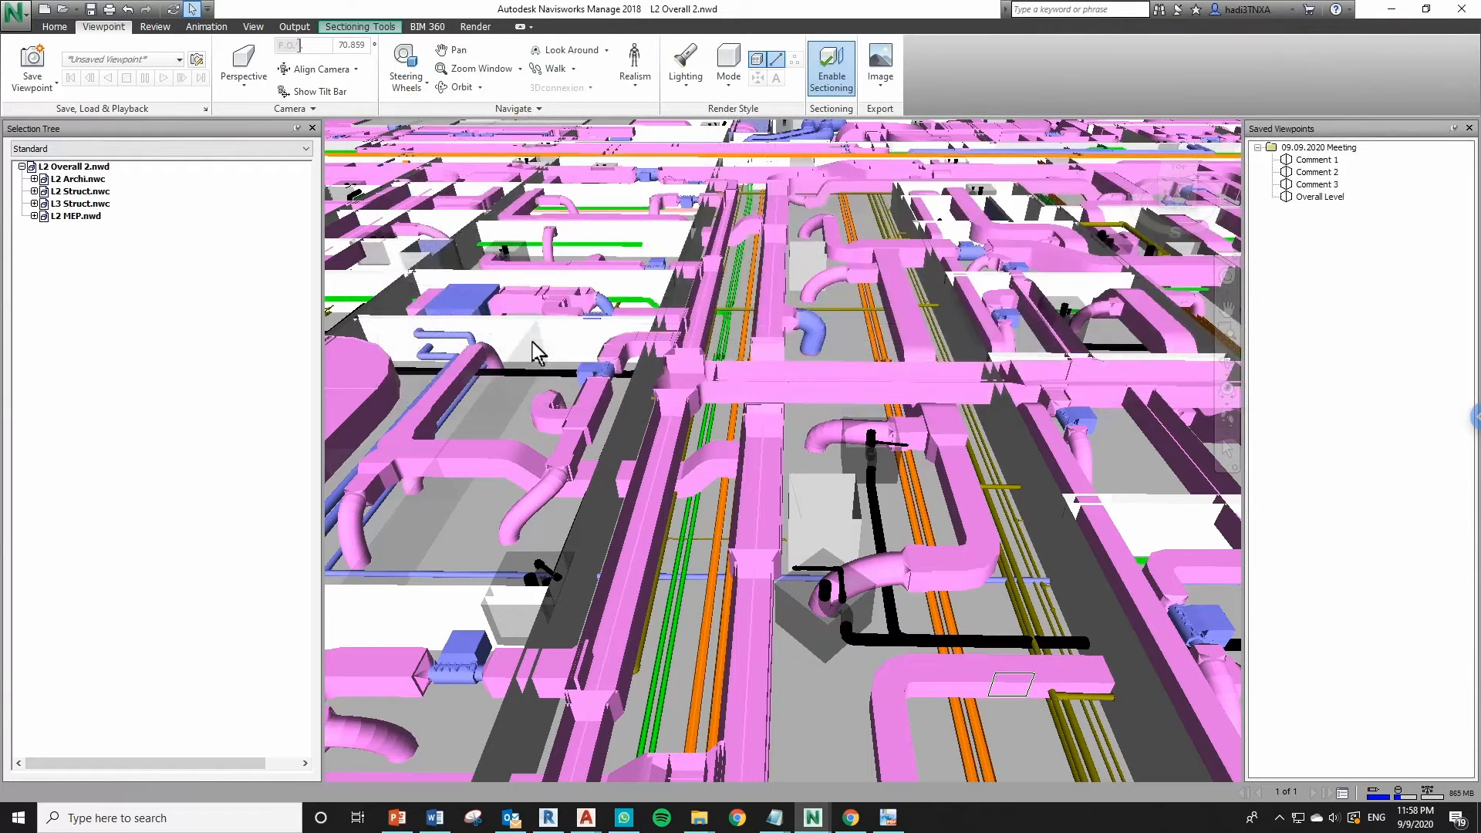
Delete the 09.09.2020 Meeting folder together with its saved viewpoints.
left_click(1343, 150)
key("Delete")
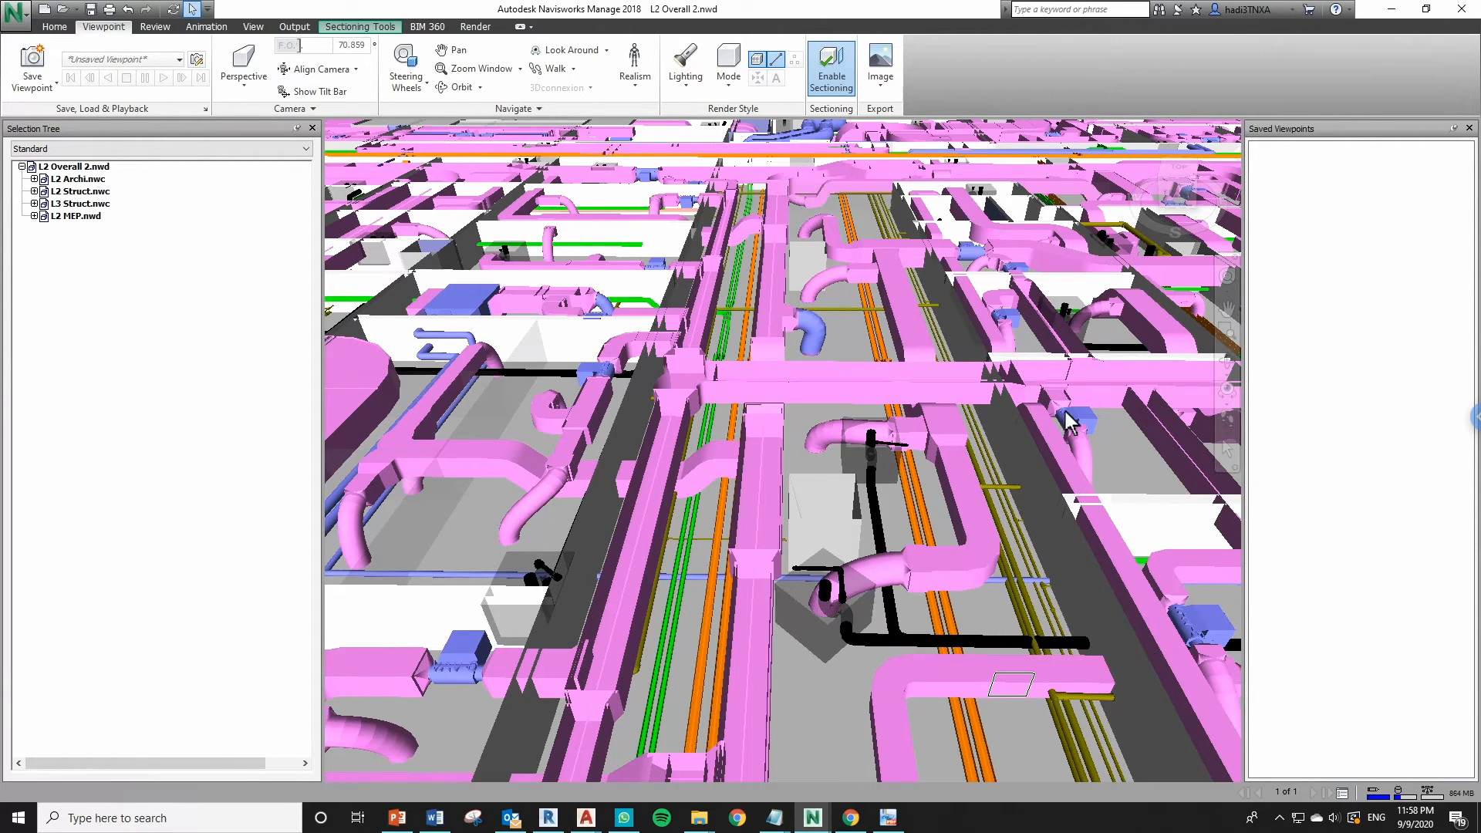
Try to import the viewpoints from the L2 Comments XML file in the 3. Main Exercise Files folder.
right_click(1330, 189)
left_click(1266, 329)
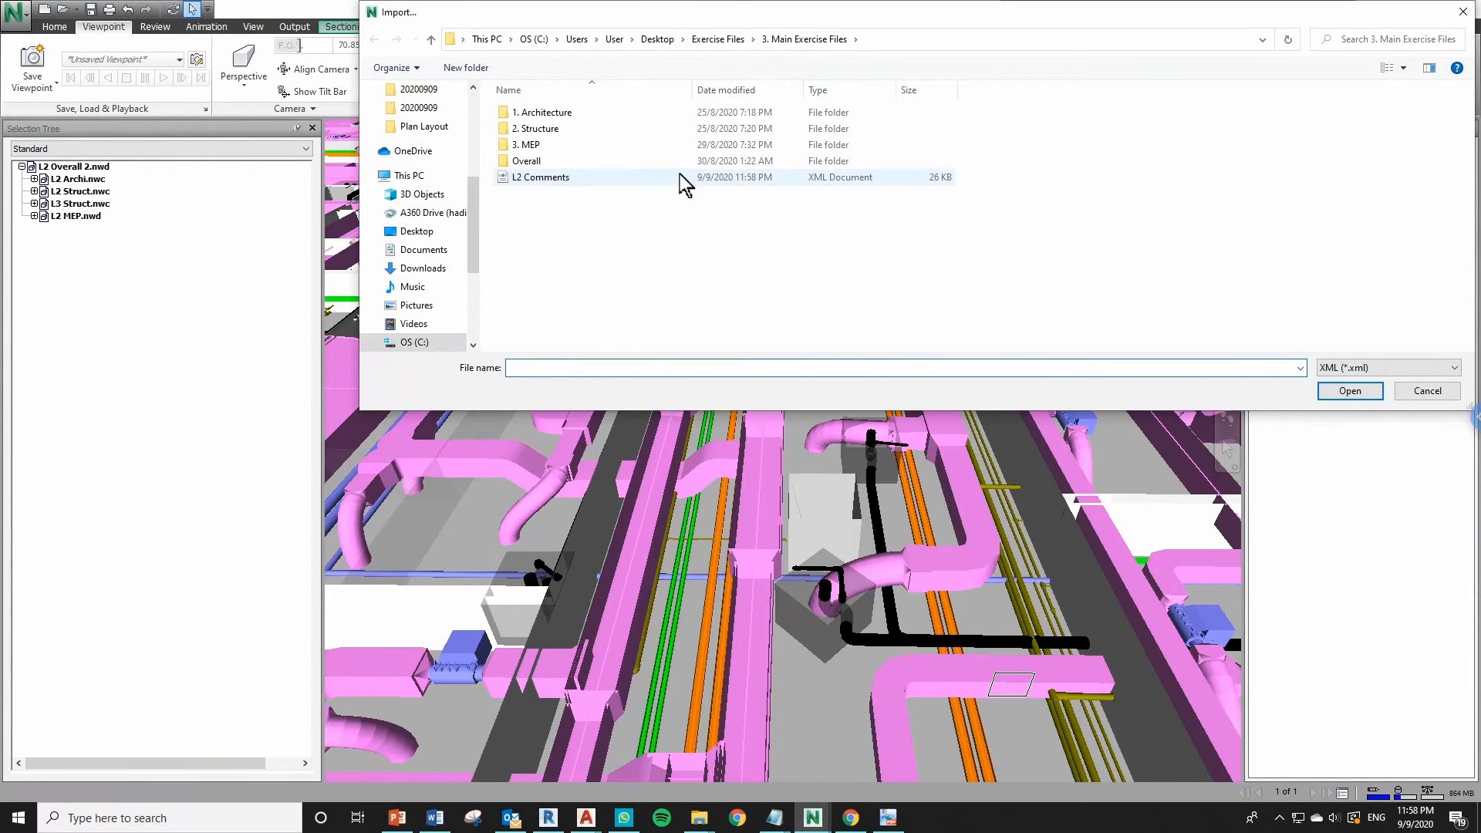
left_click(681, 182)
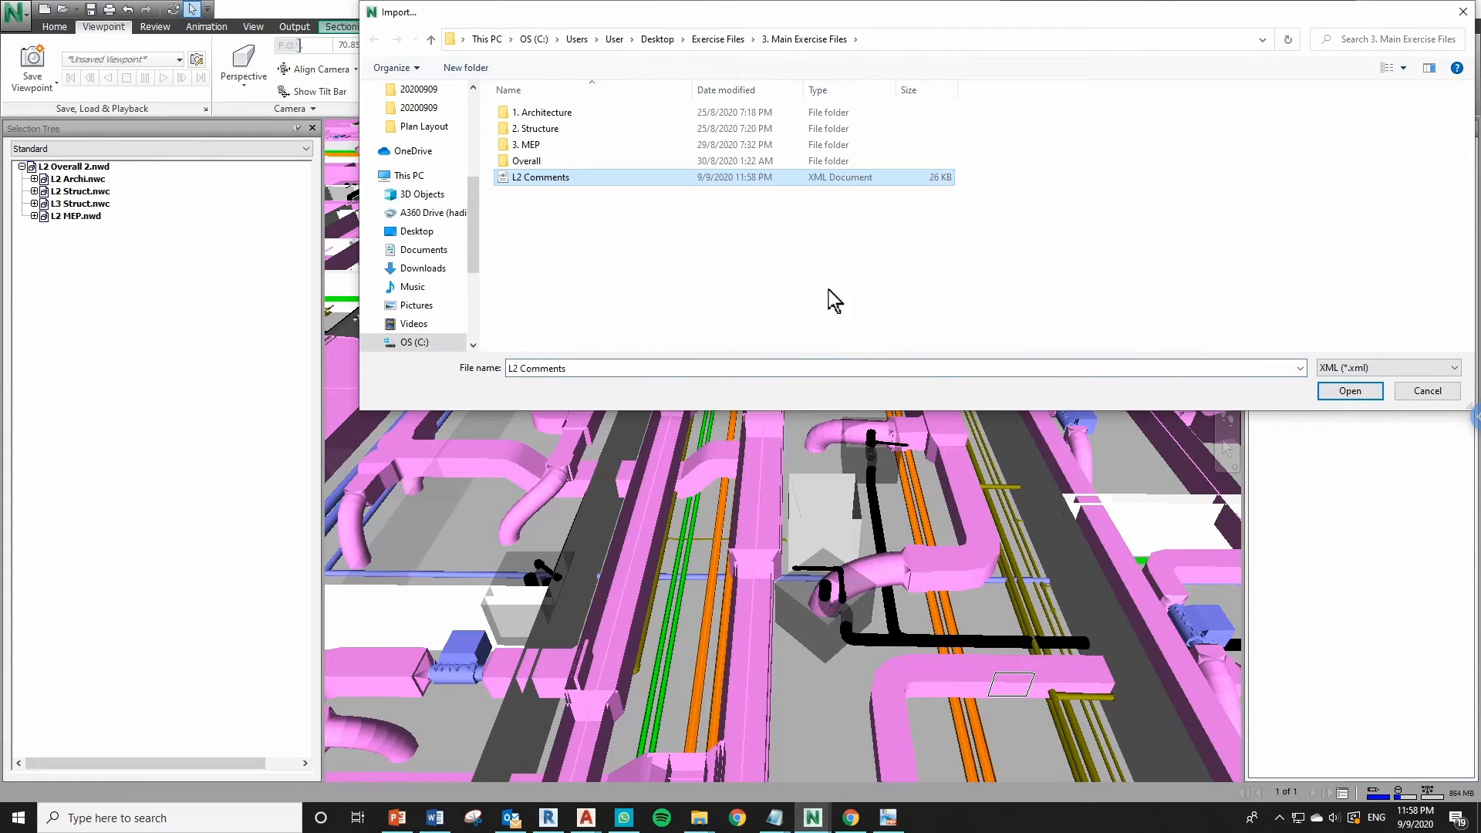
left_click(1350, 391)
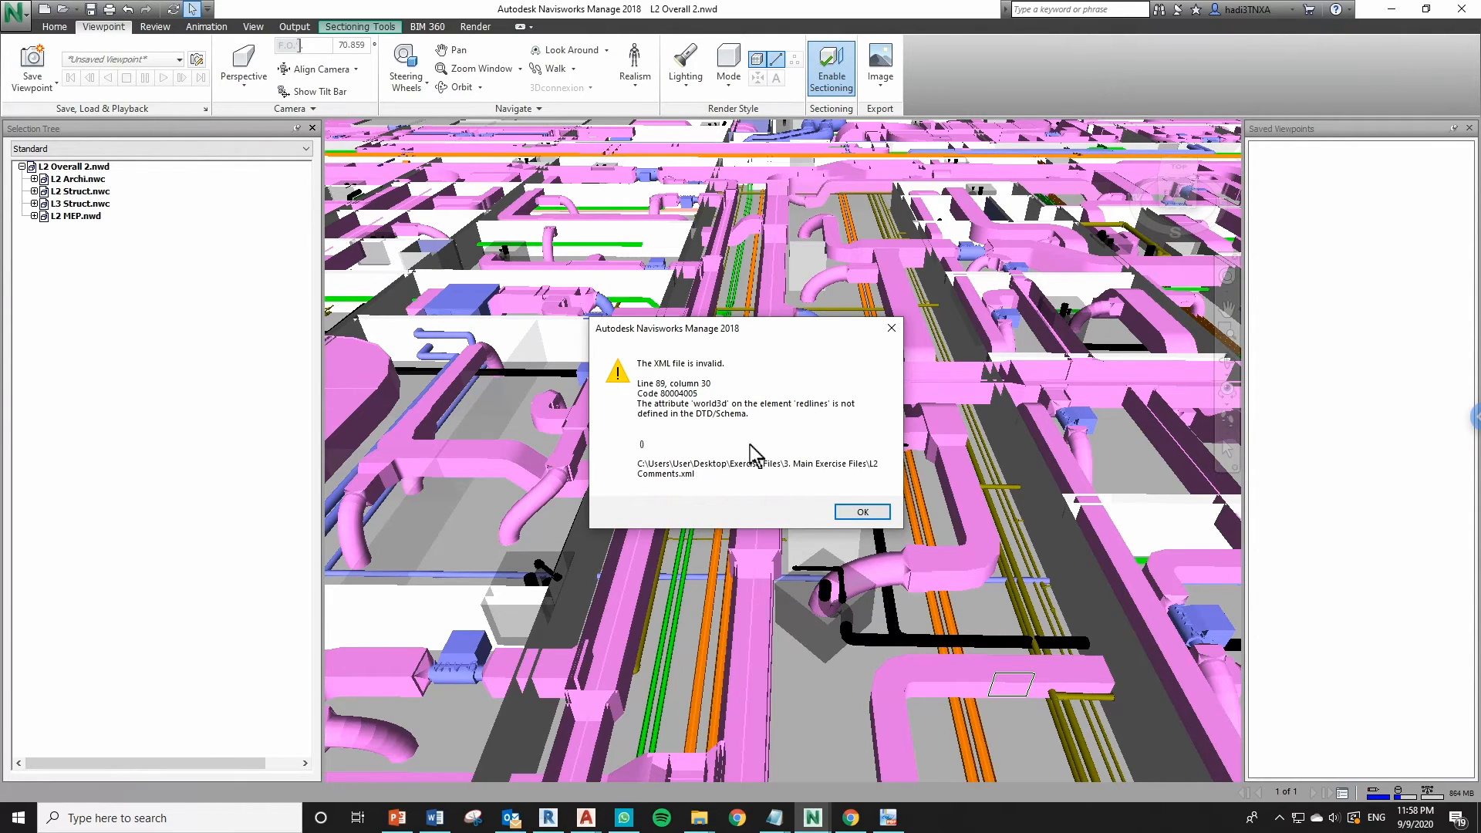
left_click(893, 339)
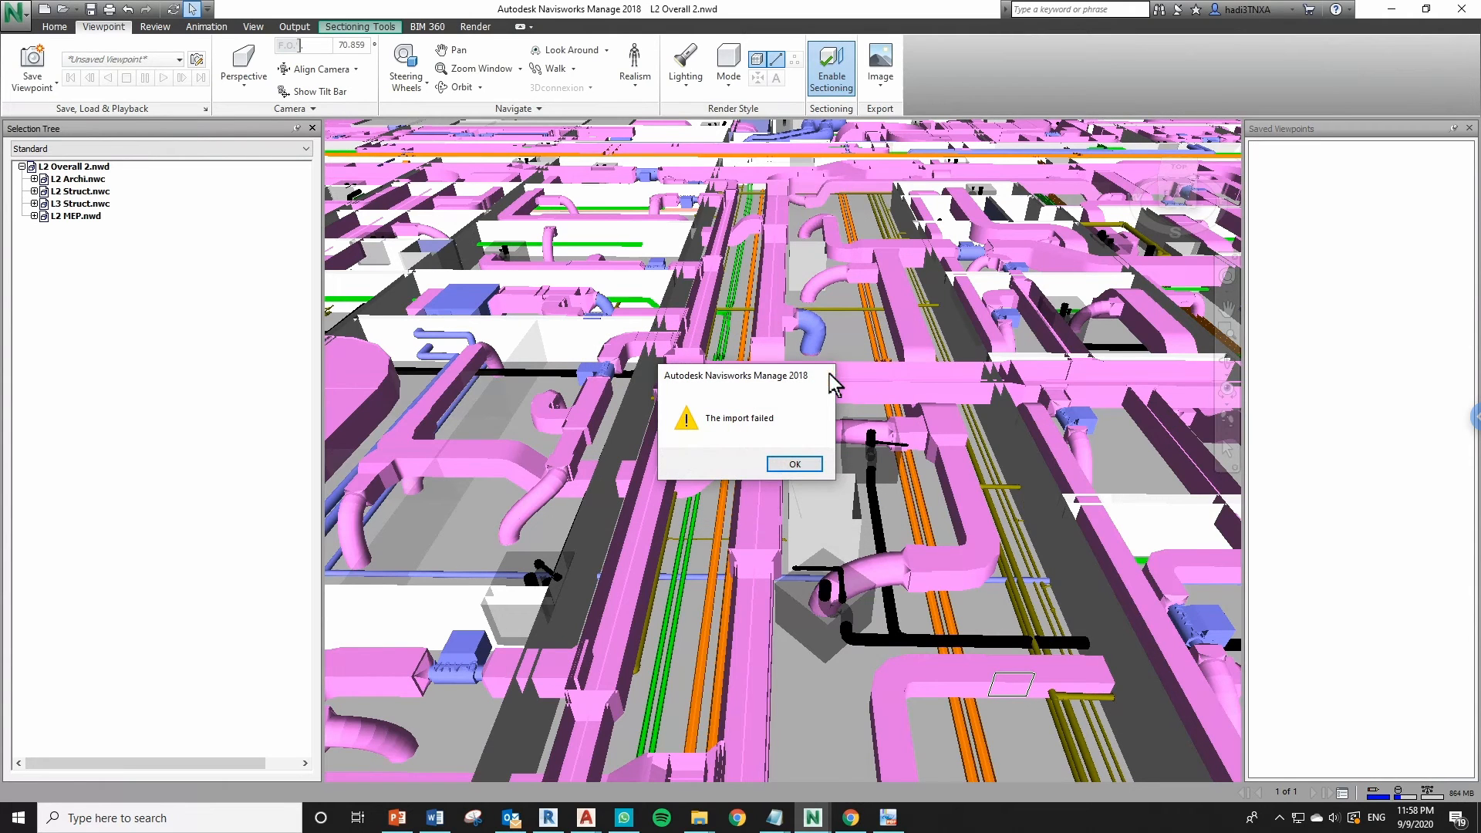
Dismiss the import message and turn off Validate XML Files in the general XML options.
left_click(828, 376)
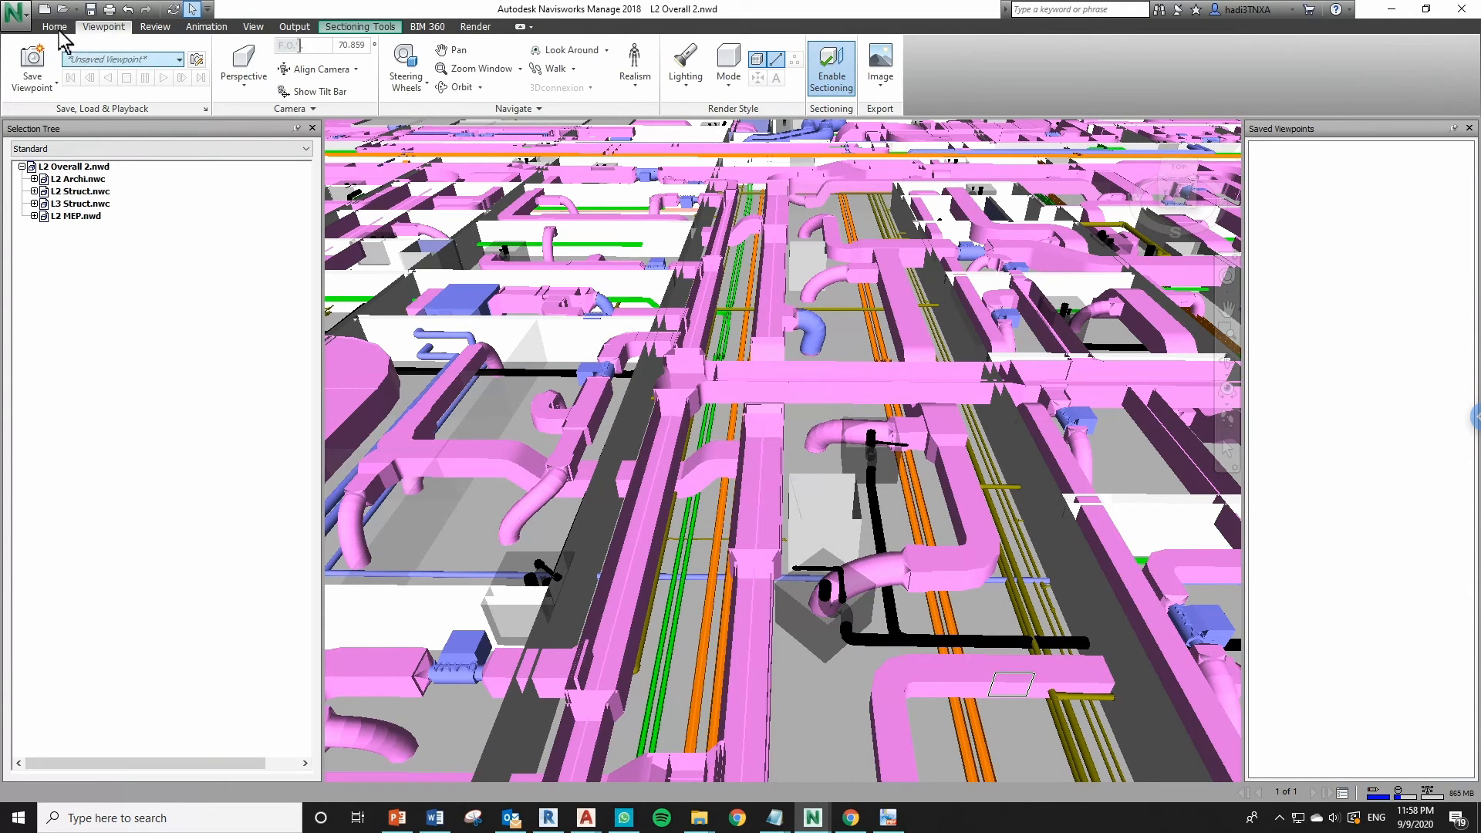
left_click(17, 15)
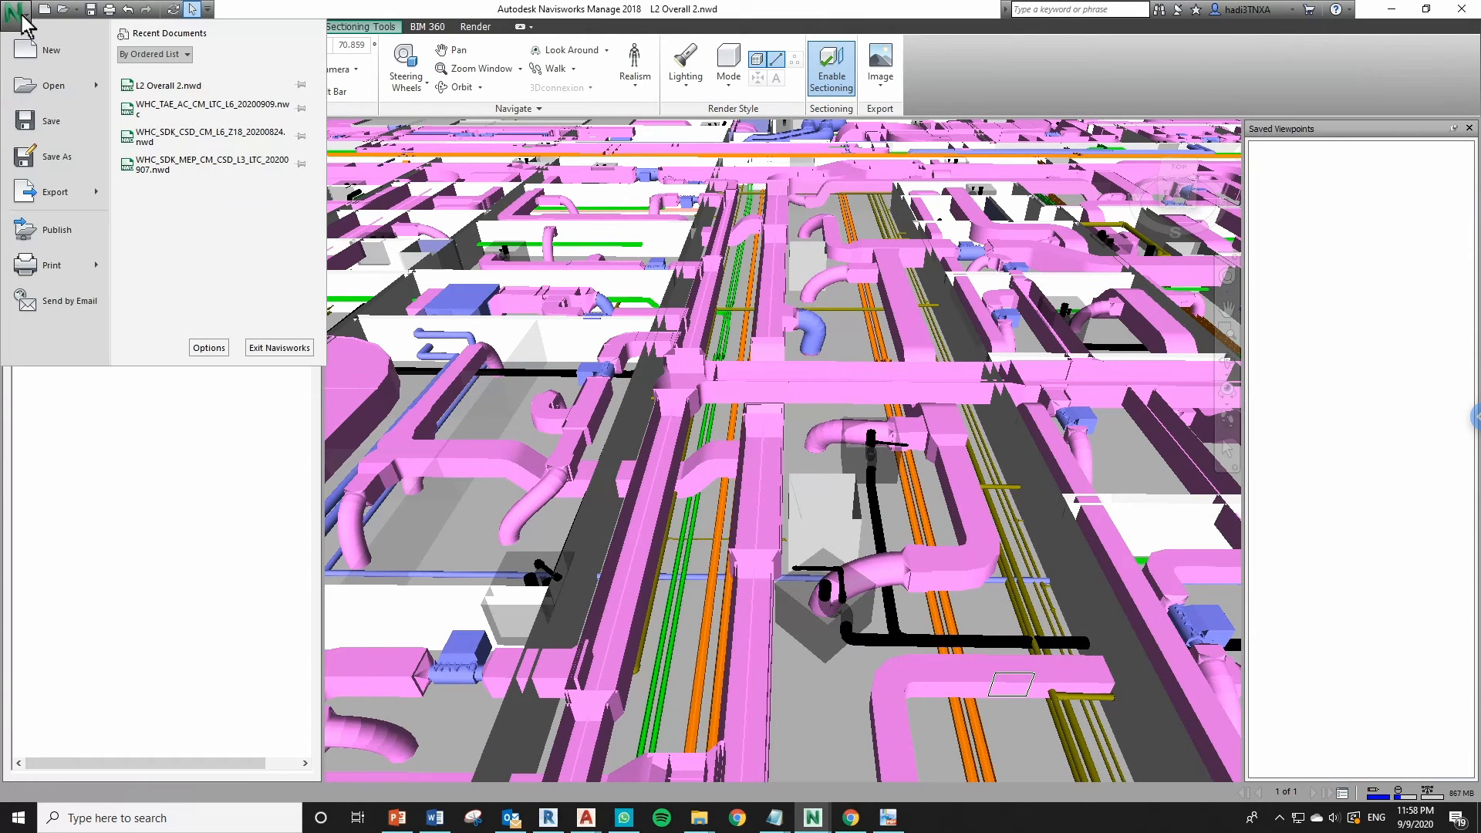
left_click(209, 348)
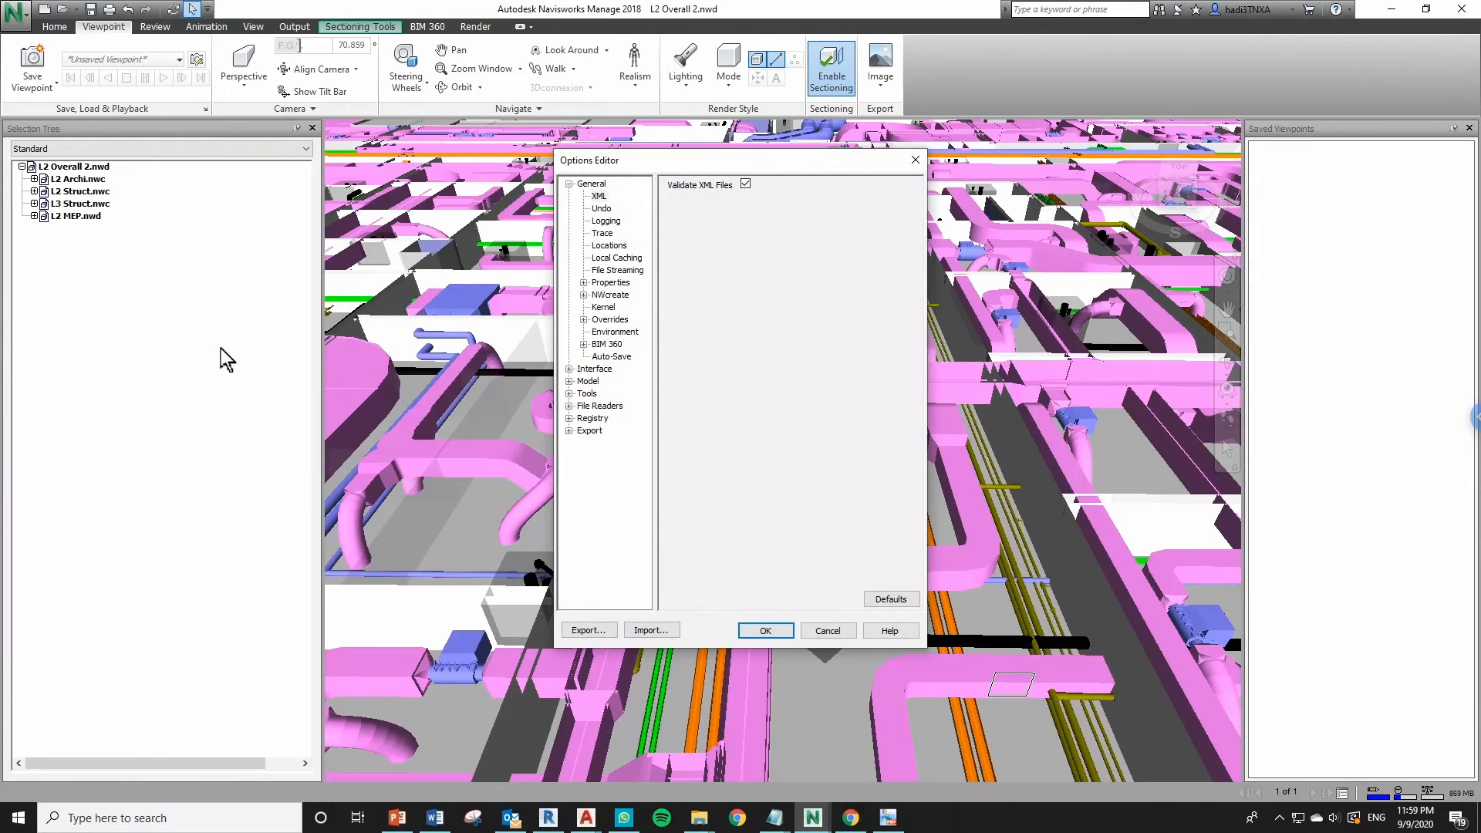
double_click(583, 184)
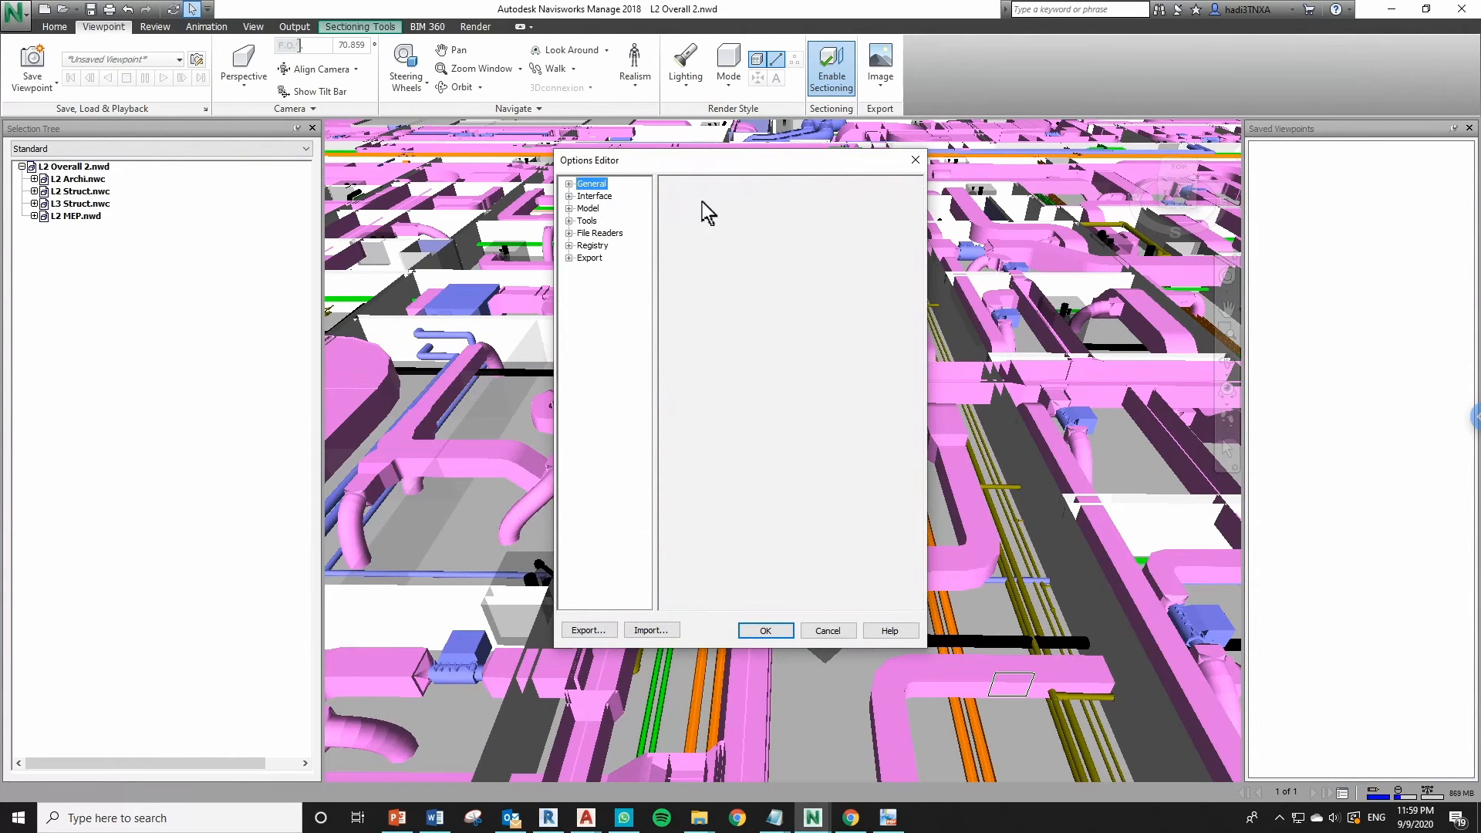
left_click(570, 185)
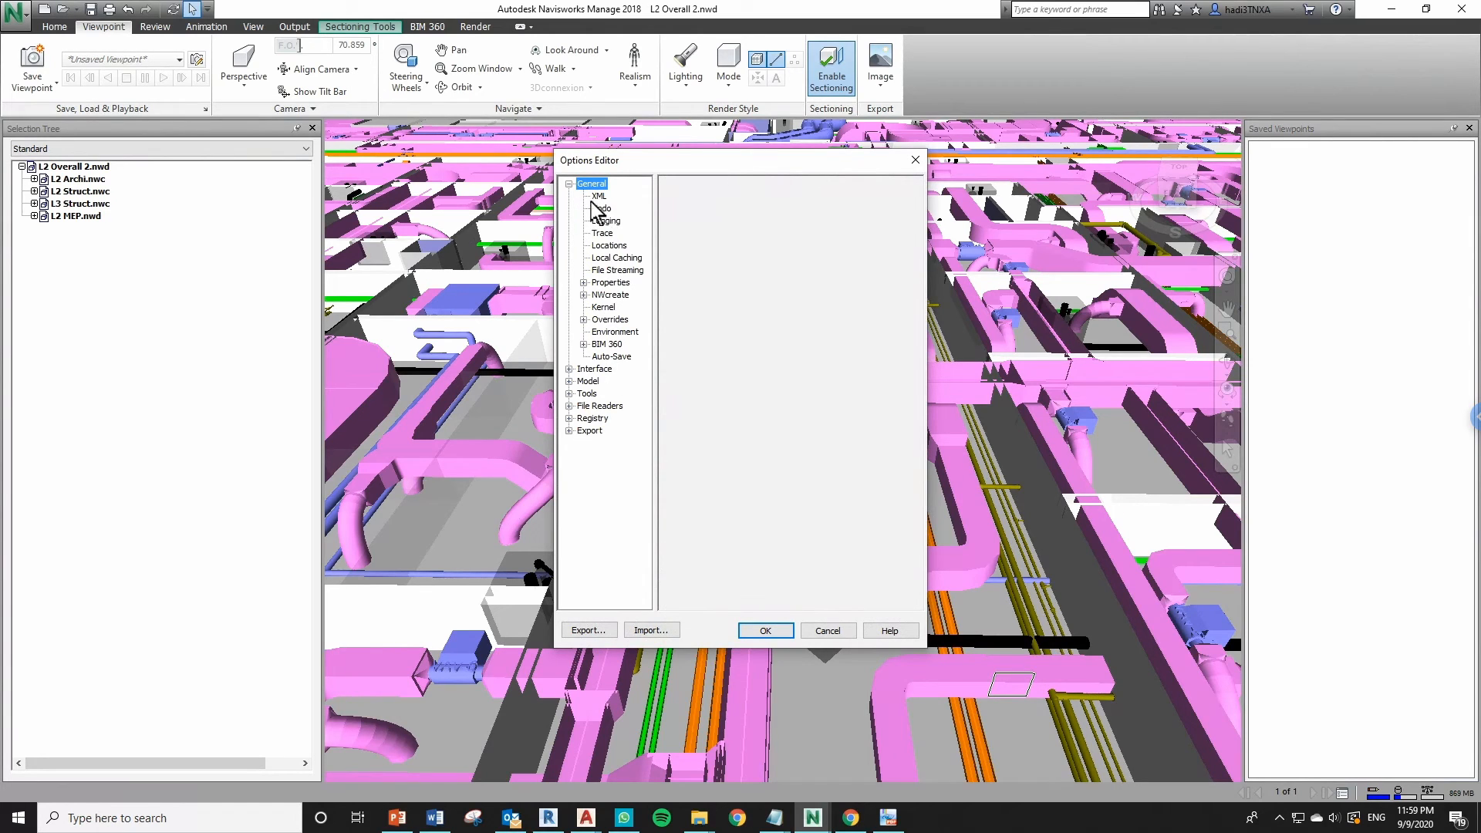
left_click(599, 197)
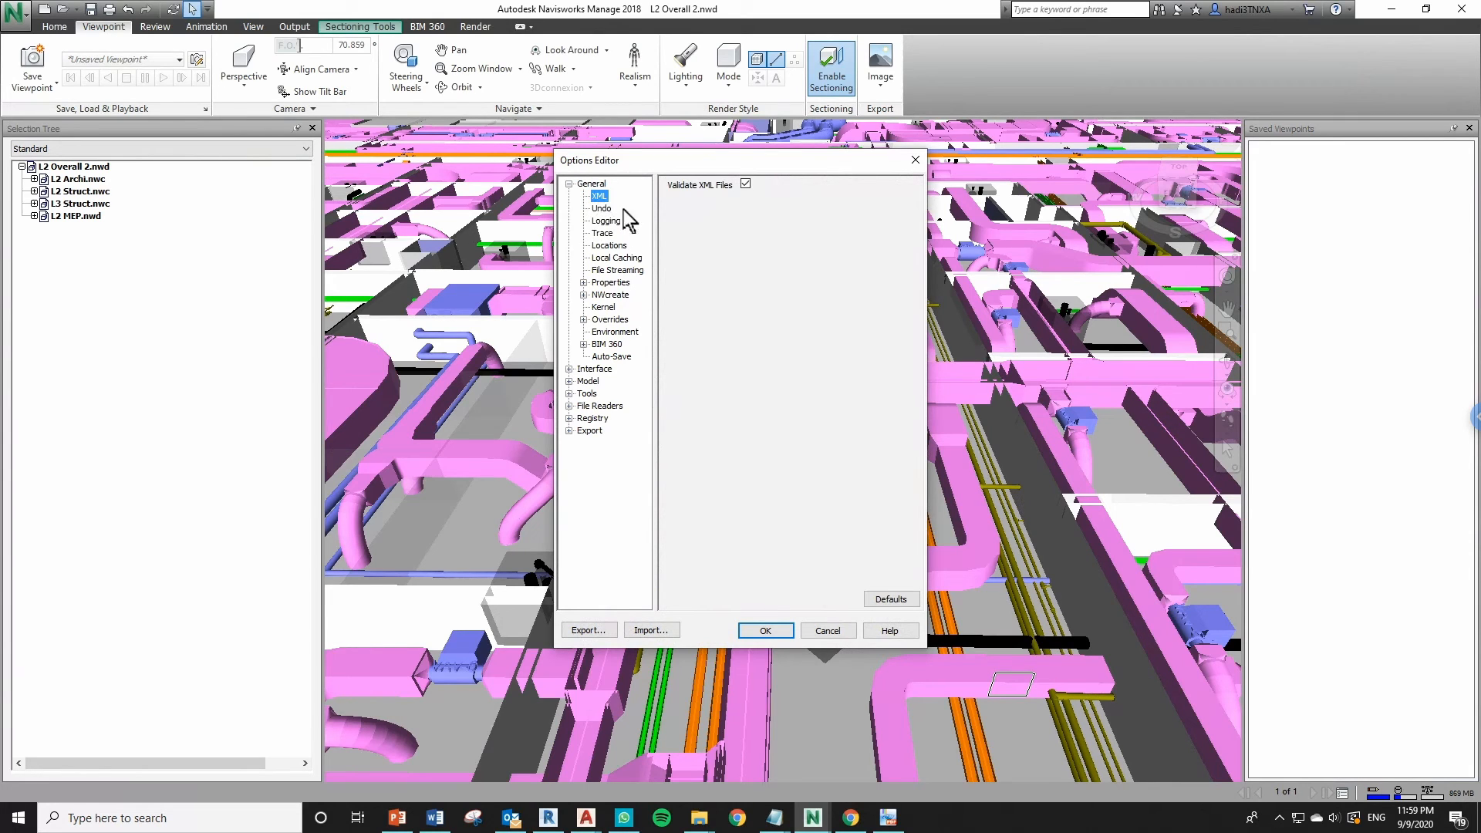
left_click(746, 186)
left_click(765, 631)
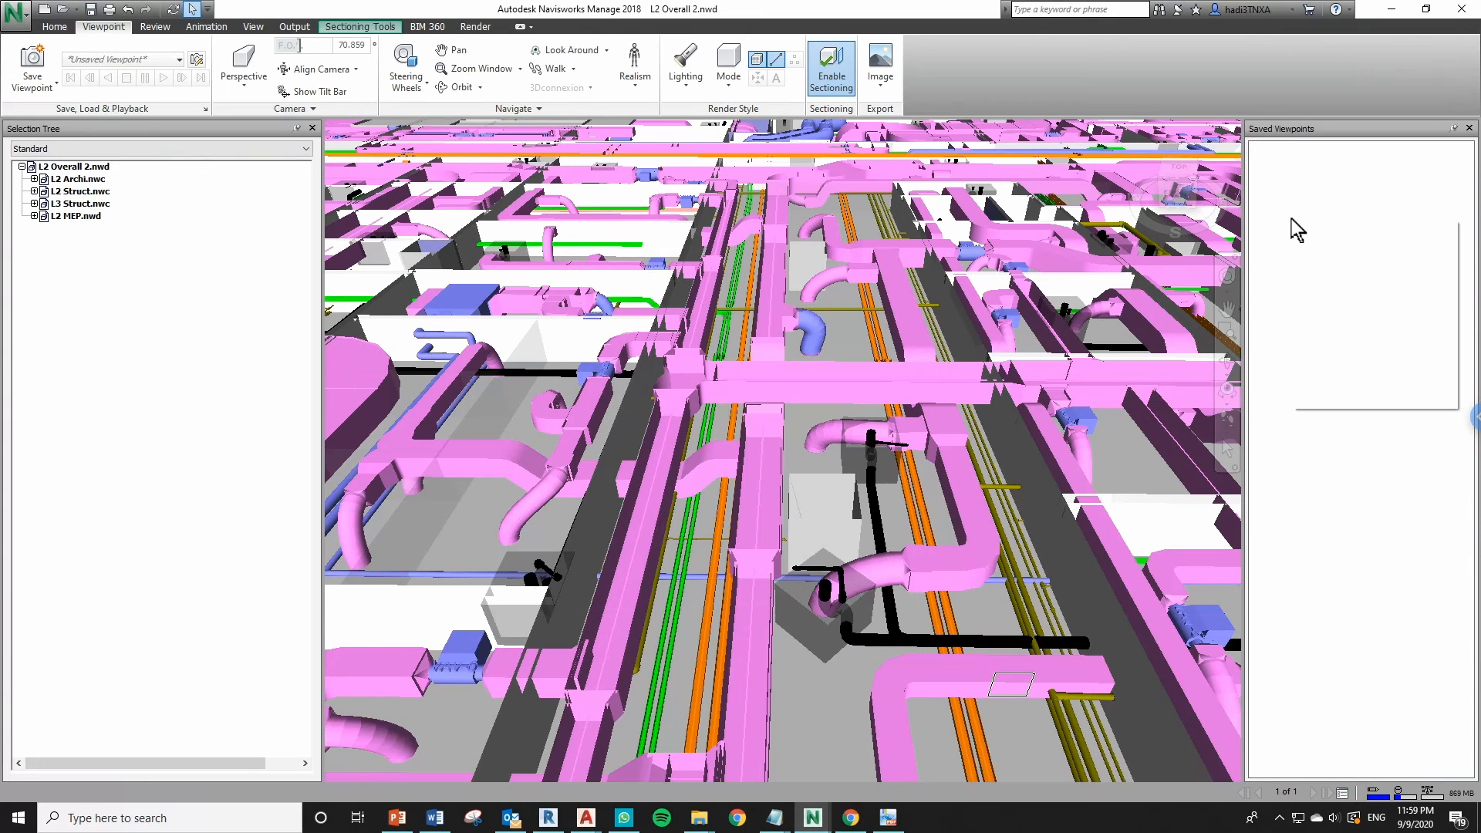
Import the saved viewpoints from the L2 Comments XML file in the 3. Main Exercise Files folder.
right_click(1291, 228)
left_click(1361, 344)
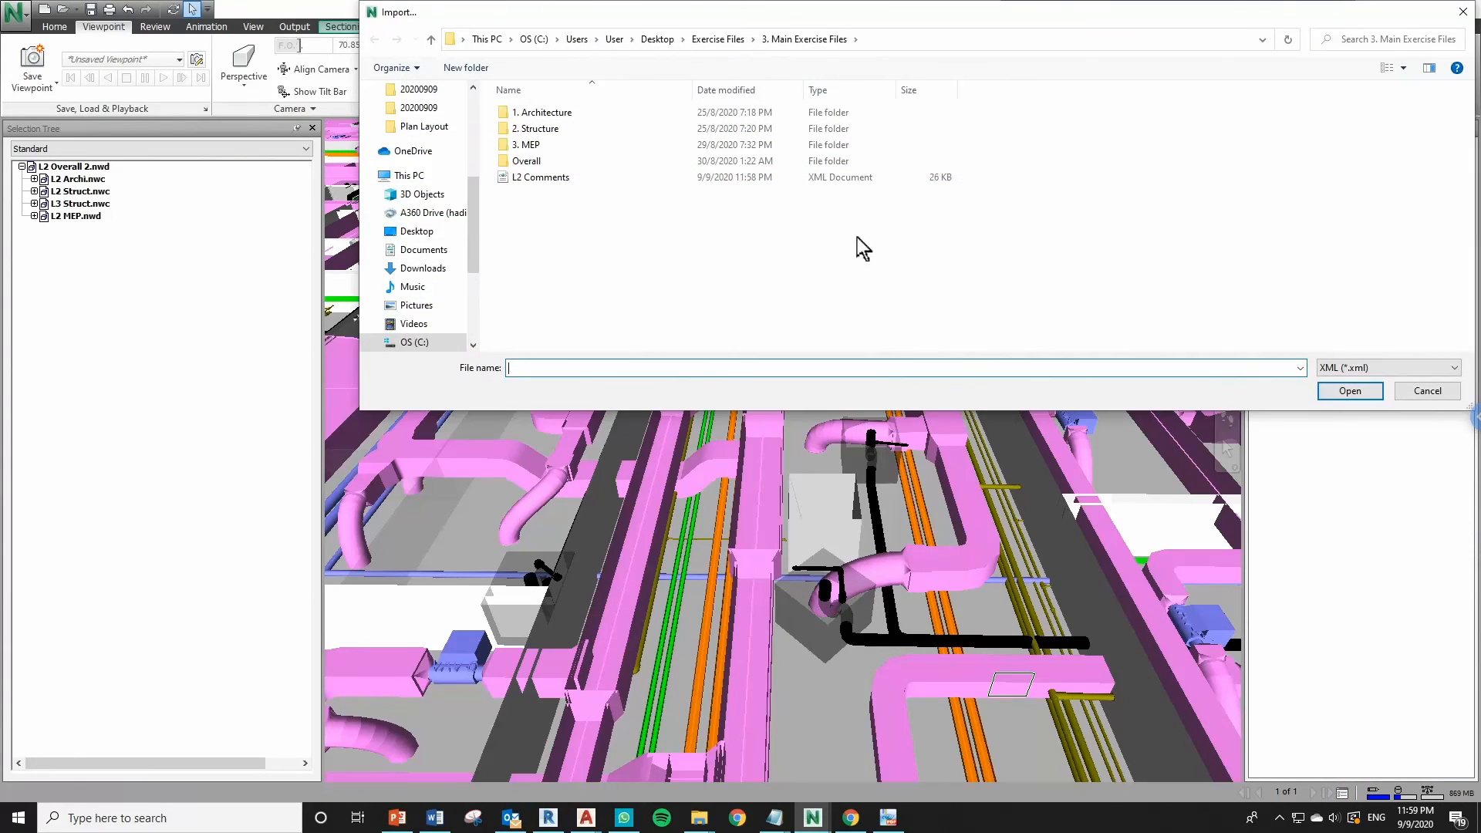
left_click(679, 177)
left_click(1350, 391)
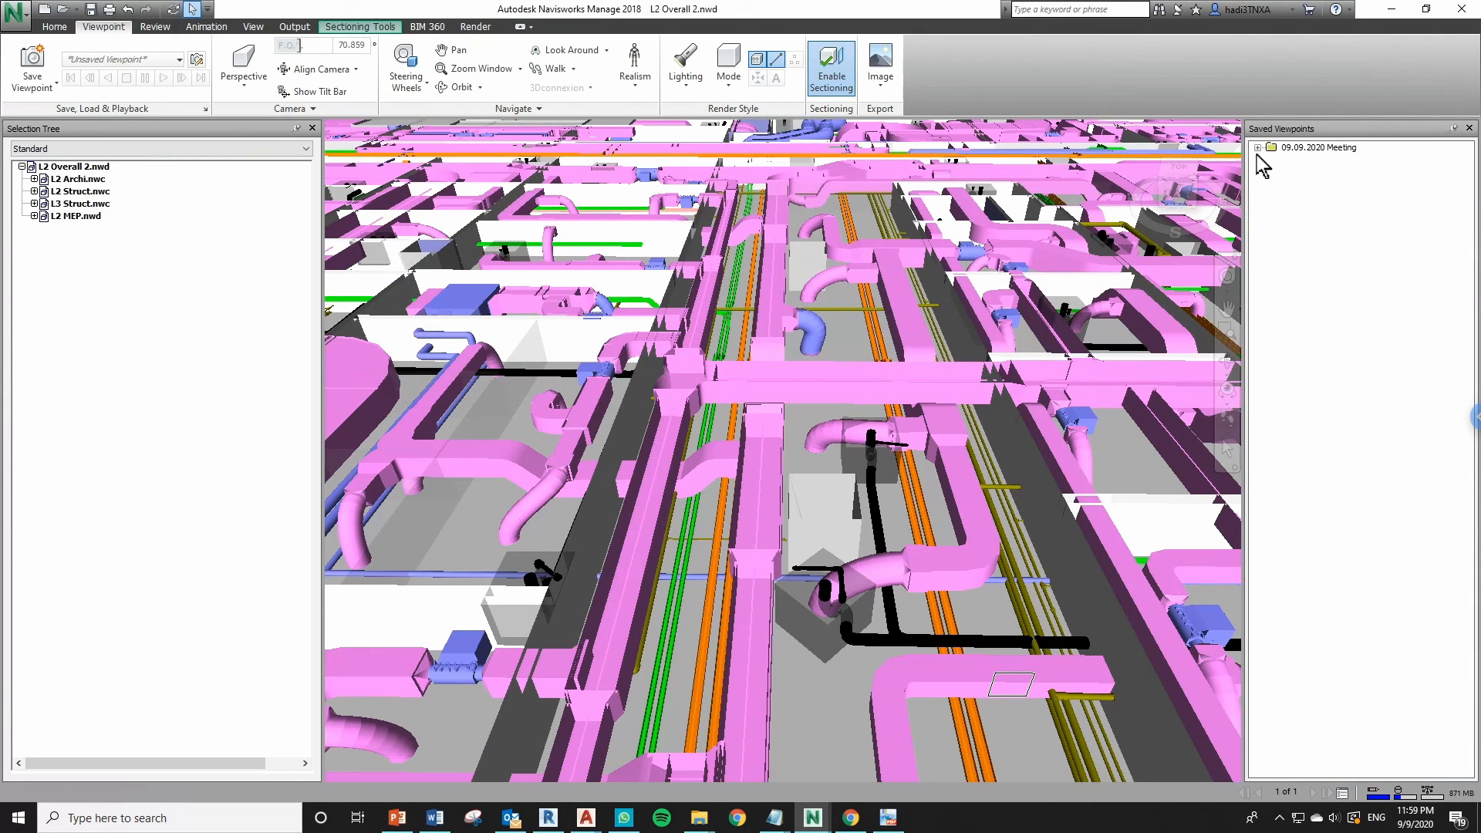
Expand the 09.09.2020 Meeting folder and view the Comment 1 and Comment 3 viewpoints.
left_click(1259, 148)
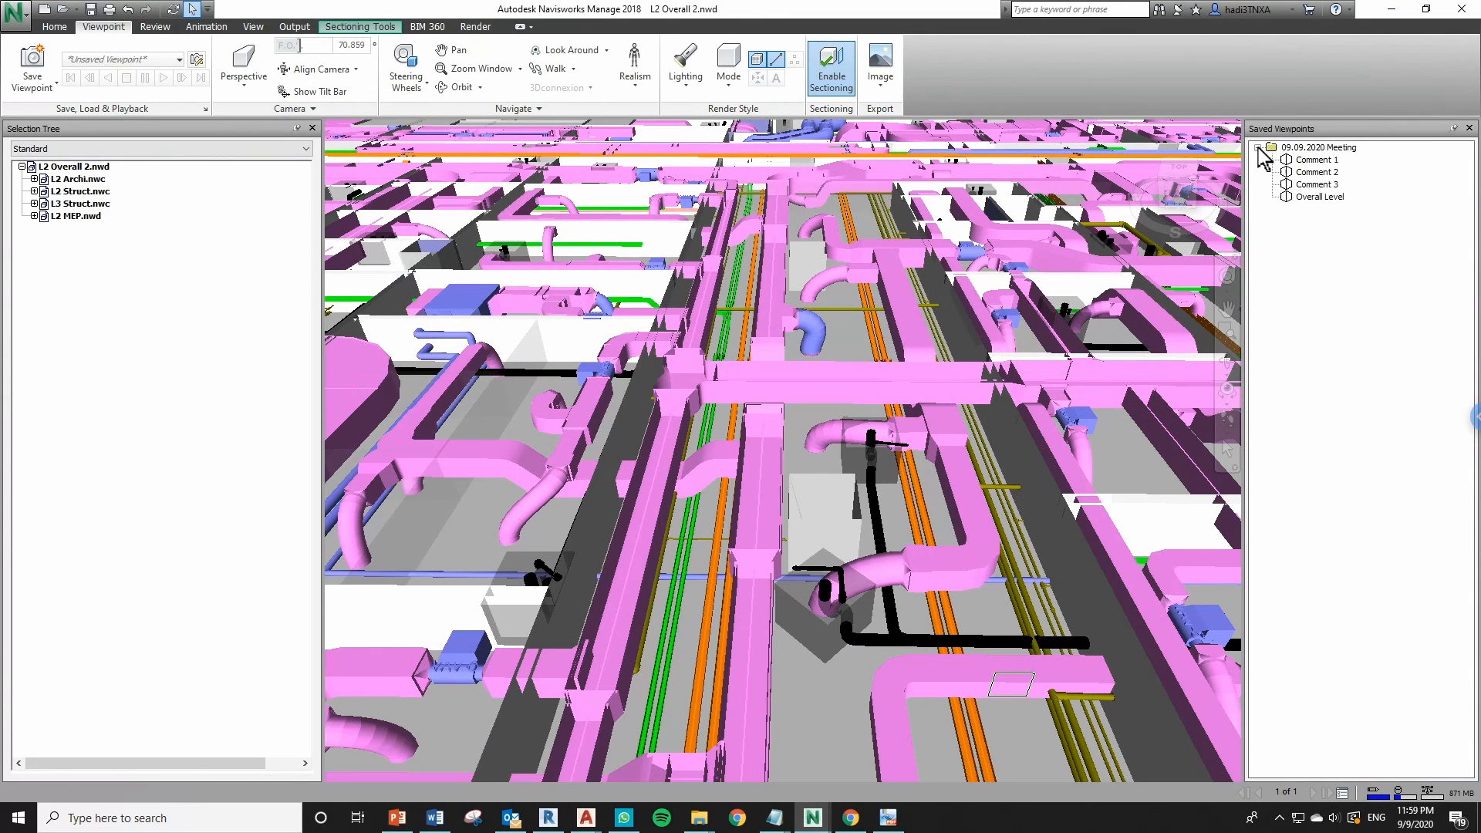
left_click(1318, 161)
left_click(1322, 187)
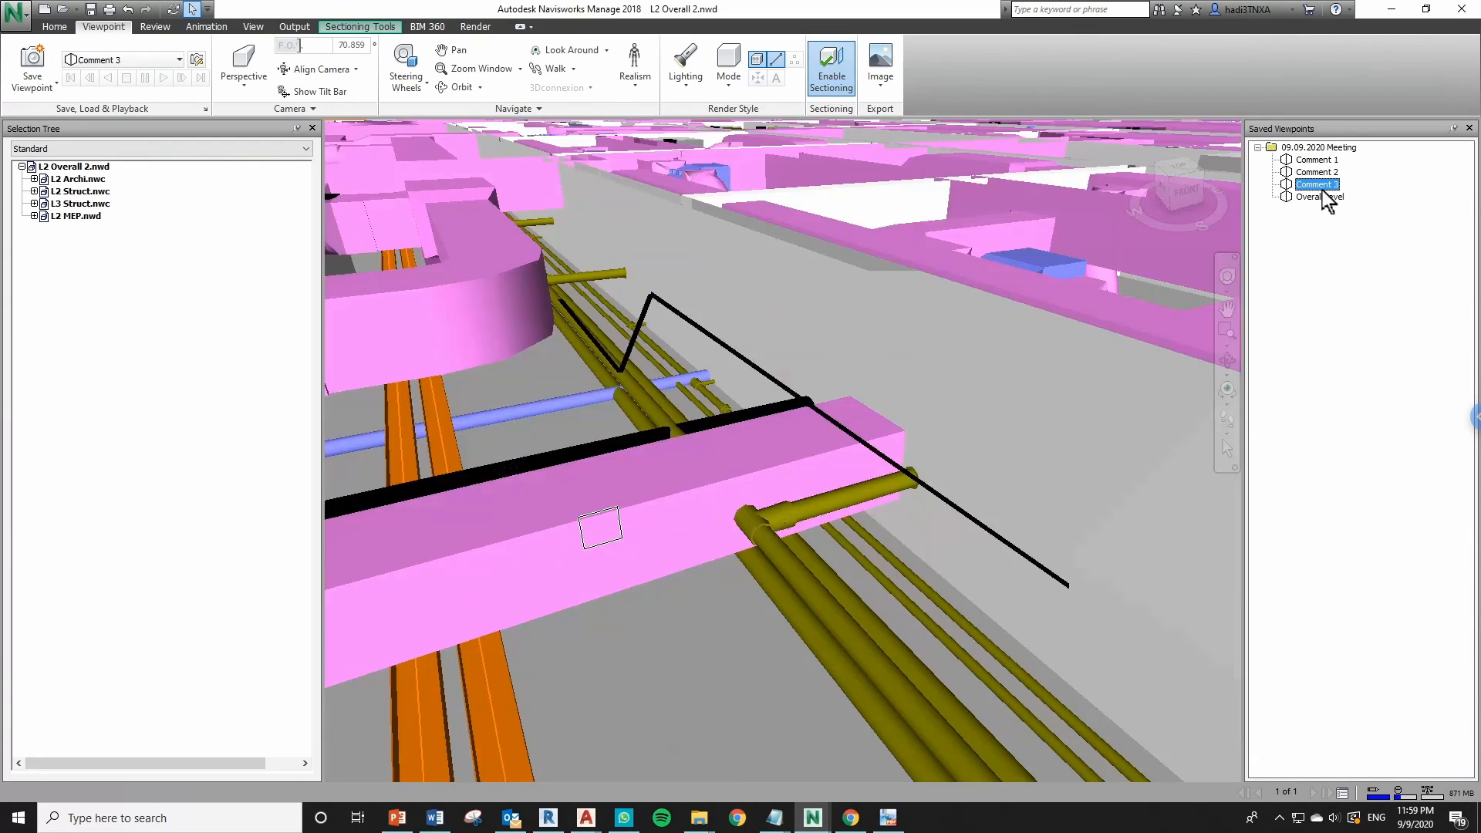